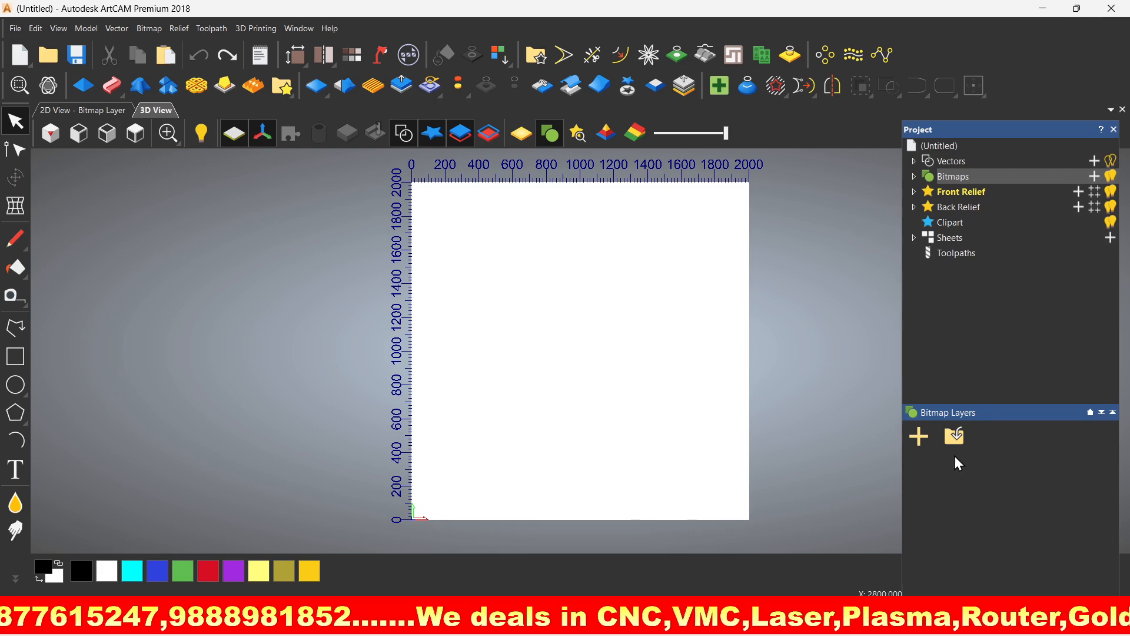
Step: Load the grayscale leaf image 85dab5bd346e0d77d3b8b604dbe39248 as a bitmap layer with scaling set to None
{"action": "left_click", "coordinate": [954, 437]}
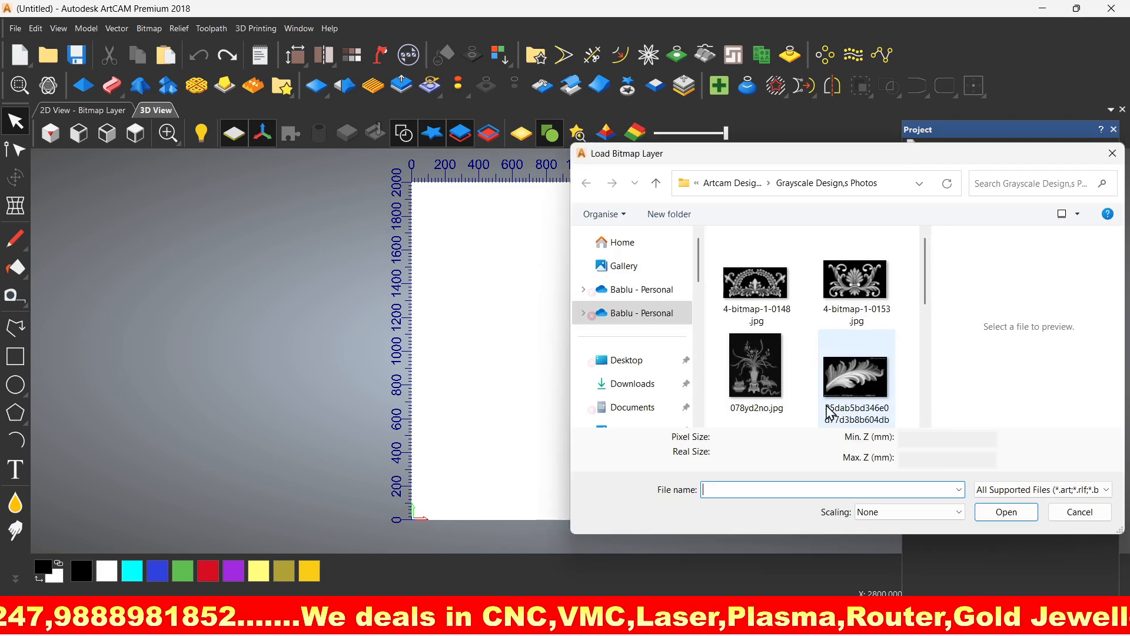
{"action": "double_click", "coordinate": [854, 377]}
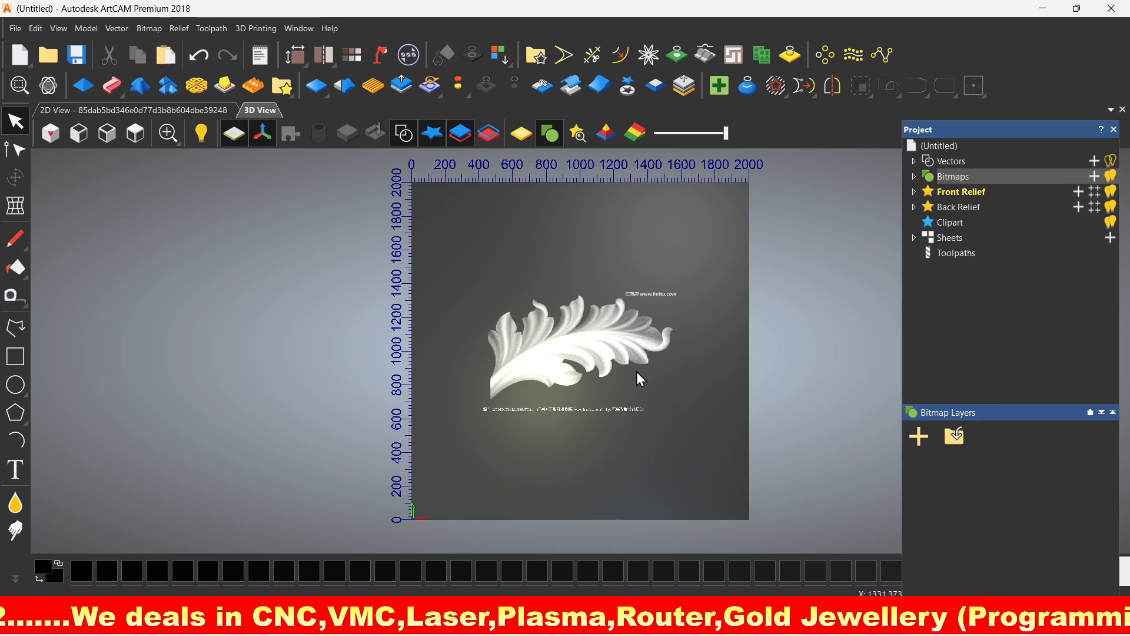
{"action": "scroll", "coordinate": [617, 353], "scroll_direction": "up", "scroll_amount": 2}
{"action": "scroll", "coordinate": [618, 358], "scroll_direction": "down", "scroll_amount": 2}
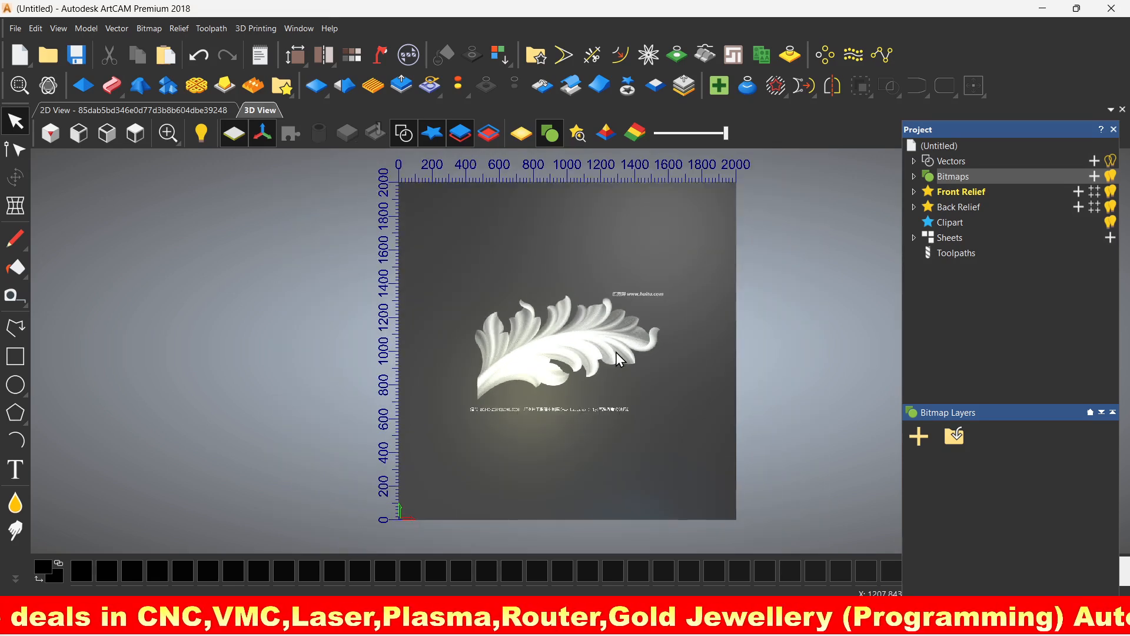
{"action": "left_click", "coordinate": [172, 112]}
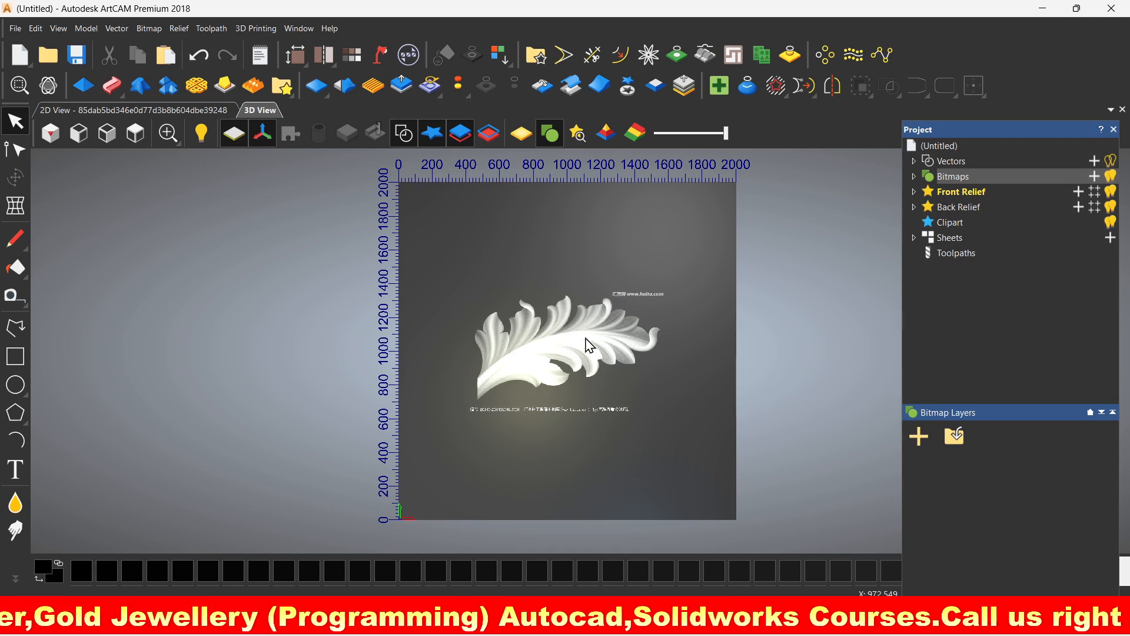
Step: Create a relief from the imported leaf bitmap layer with a new height of 50 mm
{"action": "right_click", "coordinate": [943, 180]}
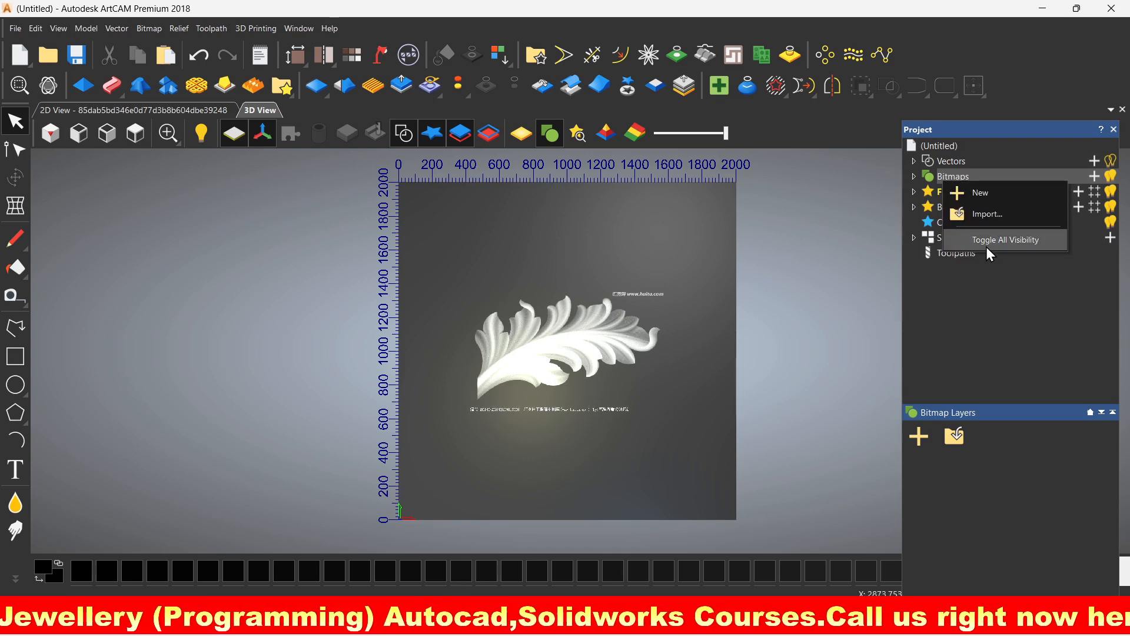
{"action": "left_click", "coordinate": [914, 177]}
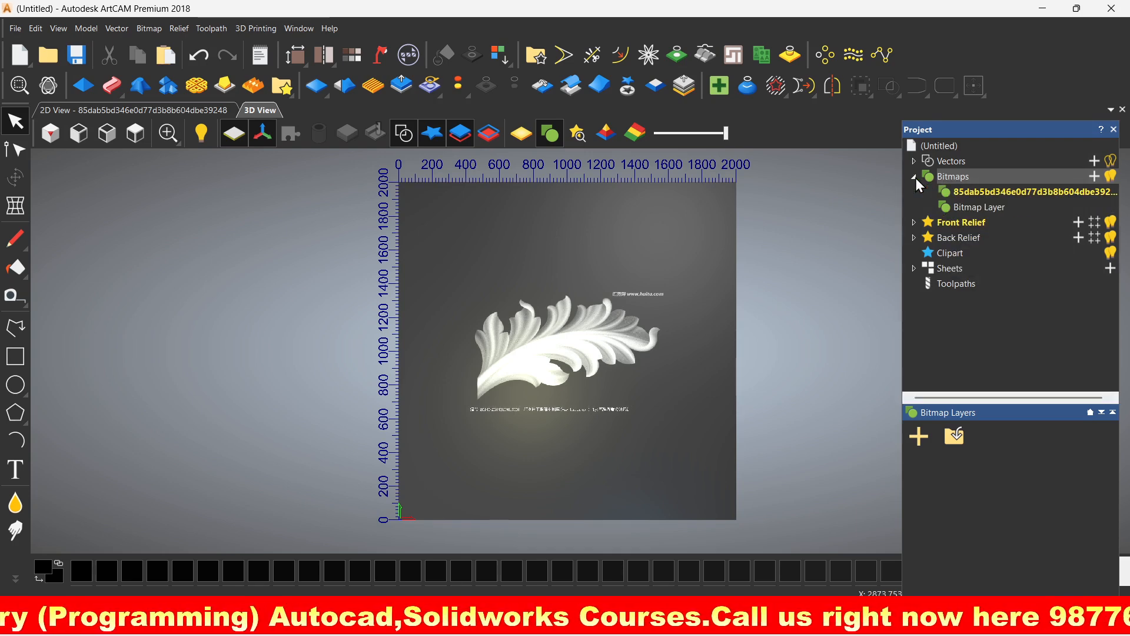
{"action": "right_click", "coordinate": [988, 194]}
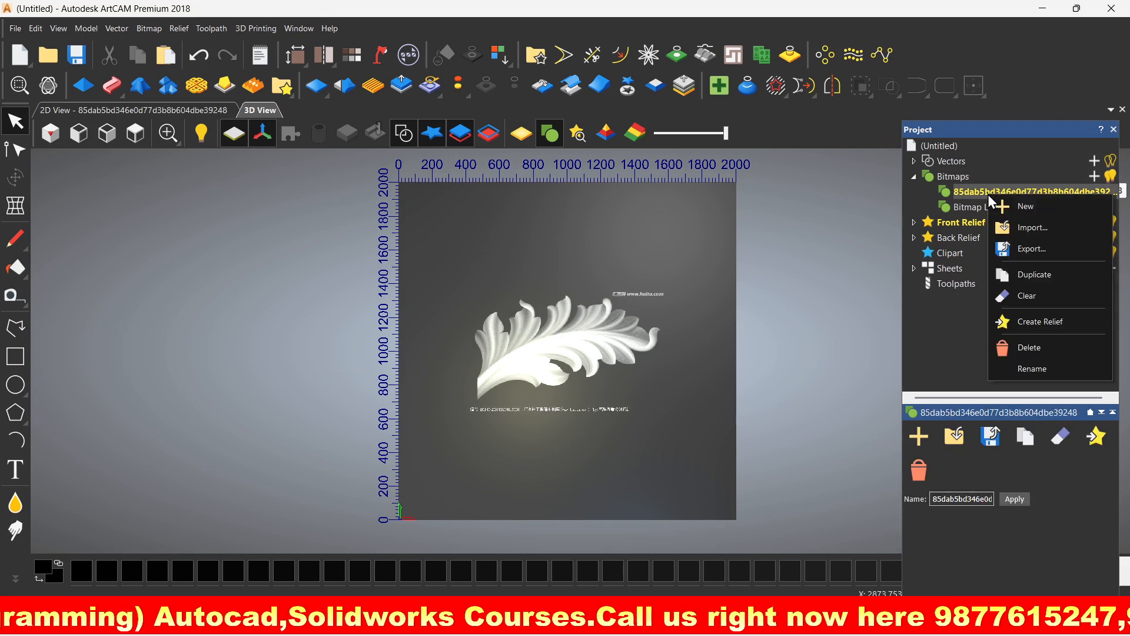
{"action": "left_click", "coordinate": [1016, 328]}
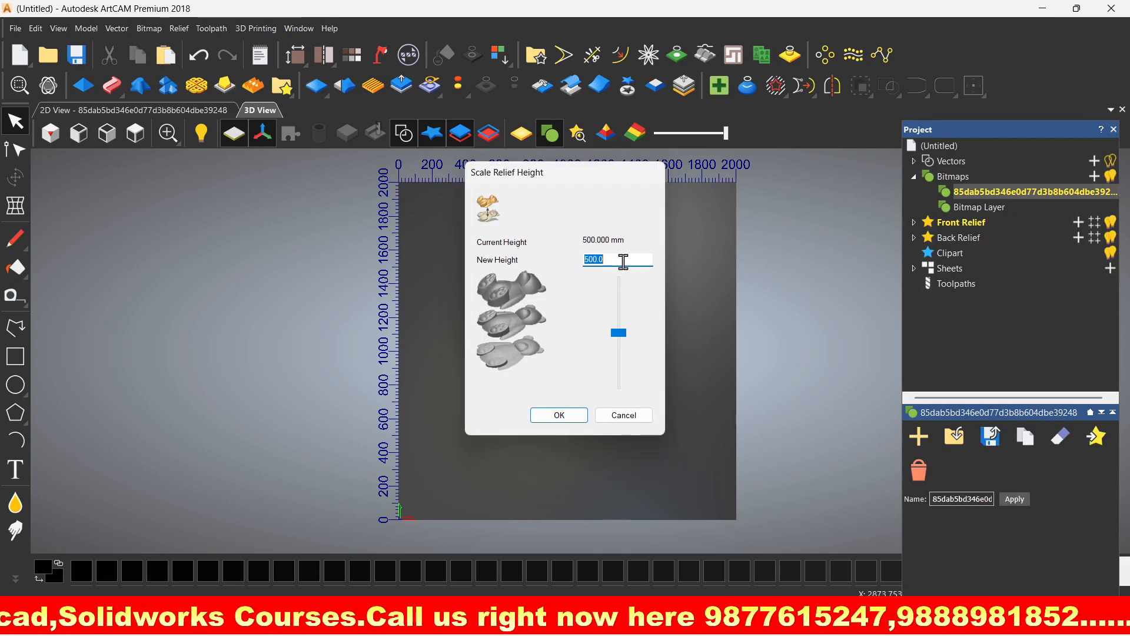
{"action": "type", "text": "50"}
{"action": "left_click", "coordinate": [565, 417]}
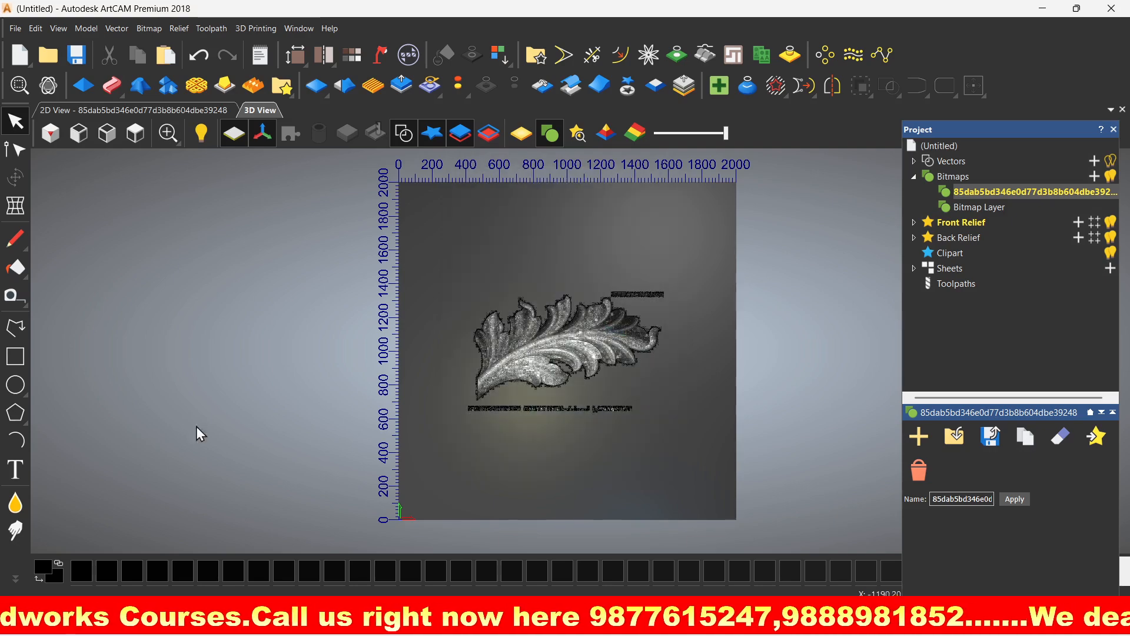
Step: Display the relief in plain shading instead of the bitmap image and inspect the roughness of the leaf surface
{"action": "scroll", "coordinate": [579, 359], "scroll_direction": "up", "scroll_amount": 5}
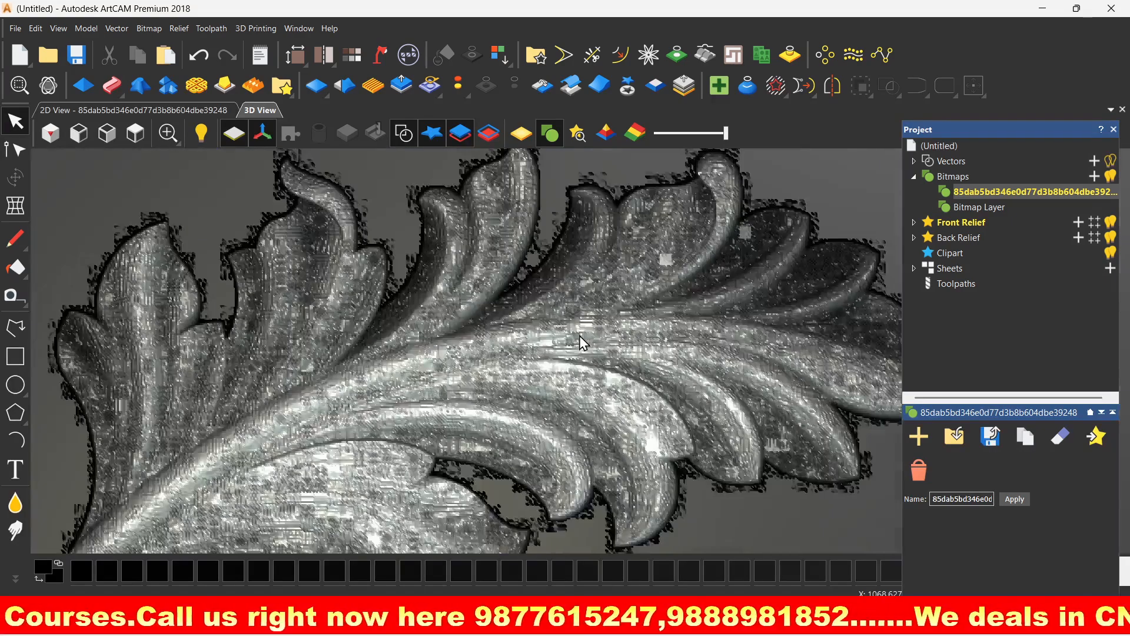
{"action": "scroll", "coordinate": [579, 337], "scroll_direction": "down", "scroll_amount": 6}
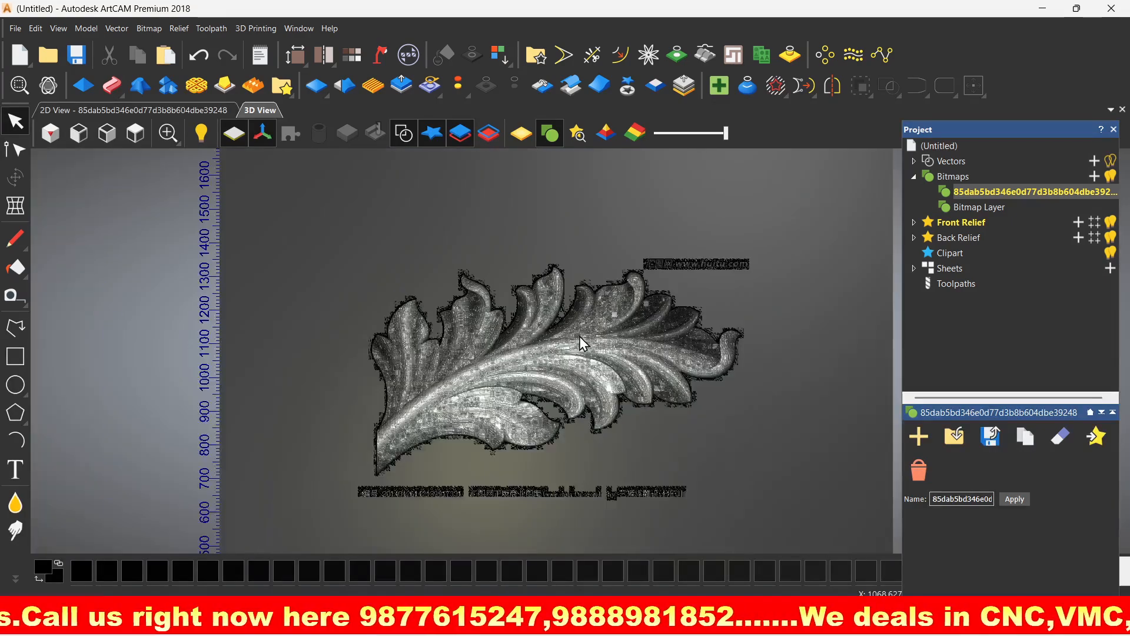
{"action": "scroll", "coordinate": [577, 369], "scroll_direction": "up", "scroll_amount": 1}
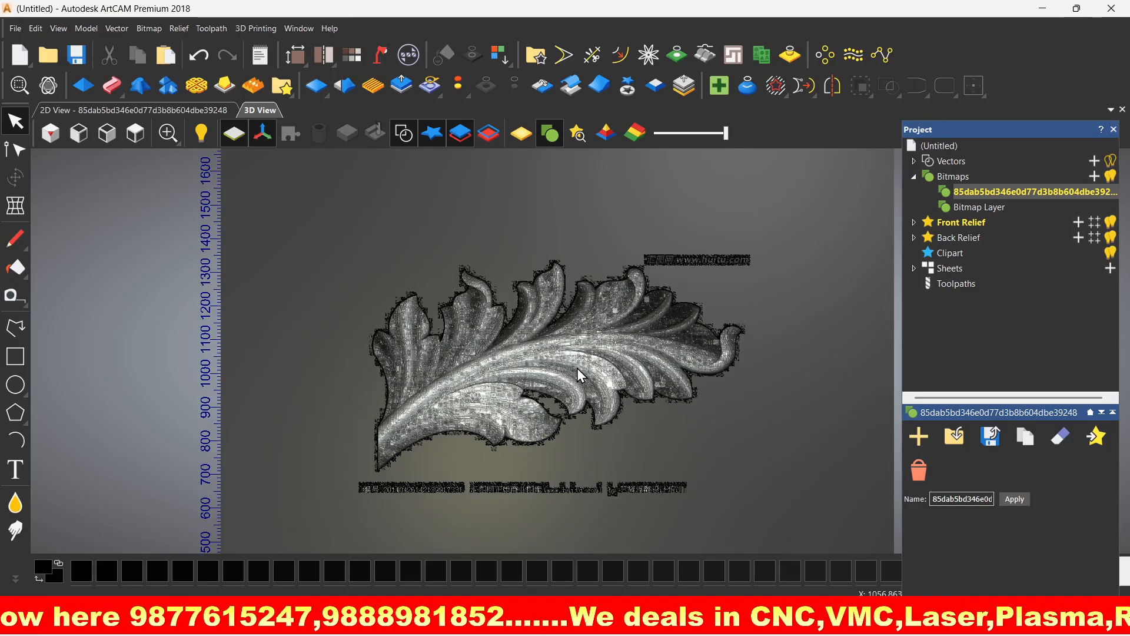
{"action": "left_click", "coordinate": [523, 135]}
{"action": "scroll", "coordinate": [569, 319], "scroll_direction": "up", "scroll_amount": 1}
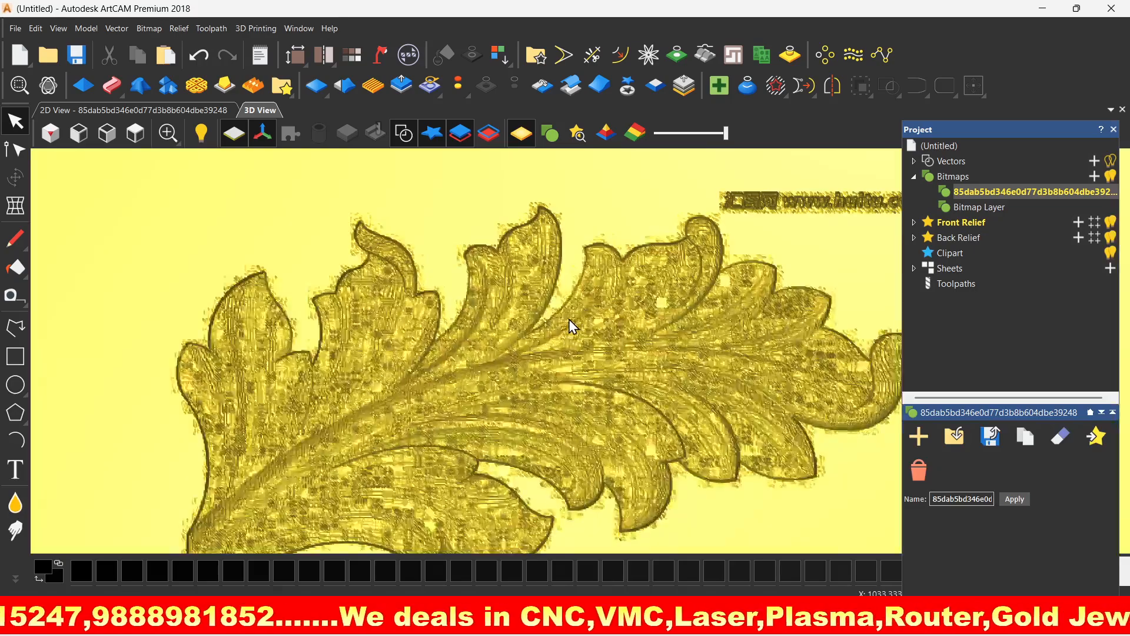
{"action": "scroll", "coordinate": [599, 389], "scroll_direction": "up", "scroll_amount": 2}
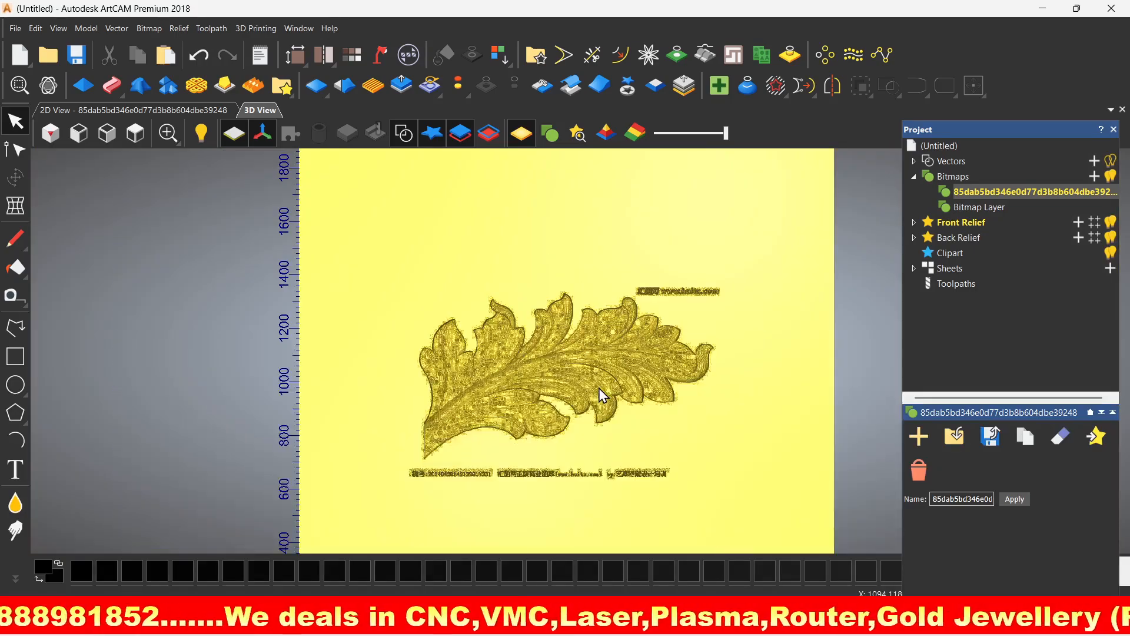
{"action": "scroll", "coordinate": [599, 390], "scroll_direction": "down", "scroll_amount": 2}
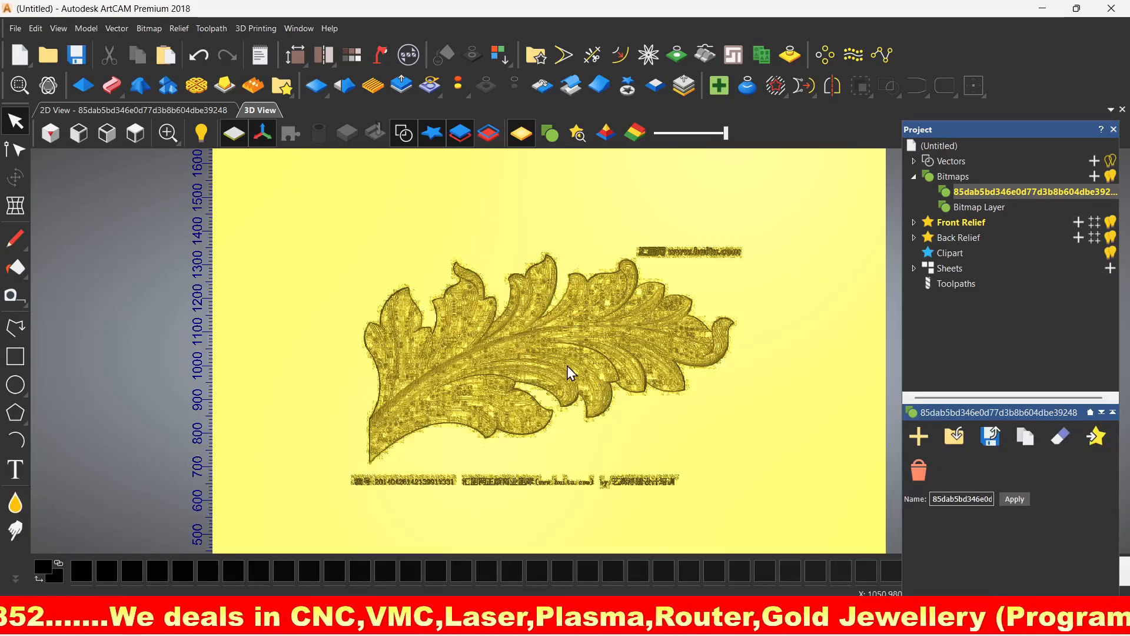
{"action": "scroll", "coordinate": [539, 309], "scroll_direction": "up", "scroll_amount": 2}
{"action": "scroll", "coordinate": [539, 309], "scroll_direction": "down", "scroll_amount": 2}
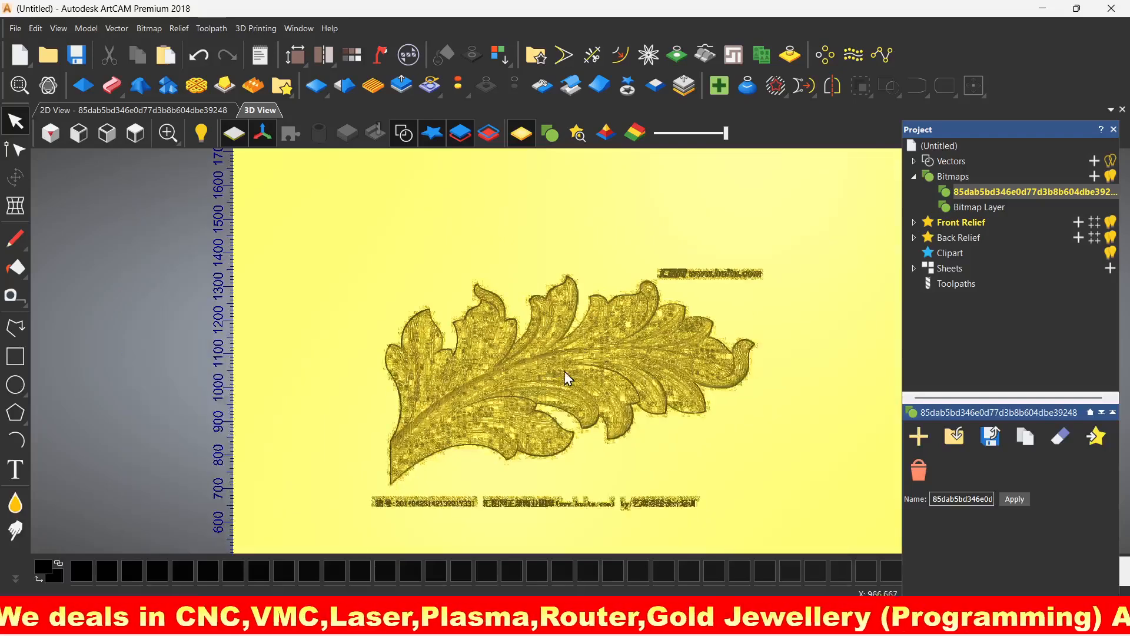
{"action": "scroll", "coordinate": [589, 377], "scroll_direction": "up", "scroll_amount": 2}
{"action": "scroll", "coordinate": [591, 379], "scroll_direction": "down", "scroll_amount": 1}
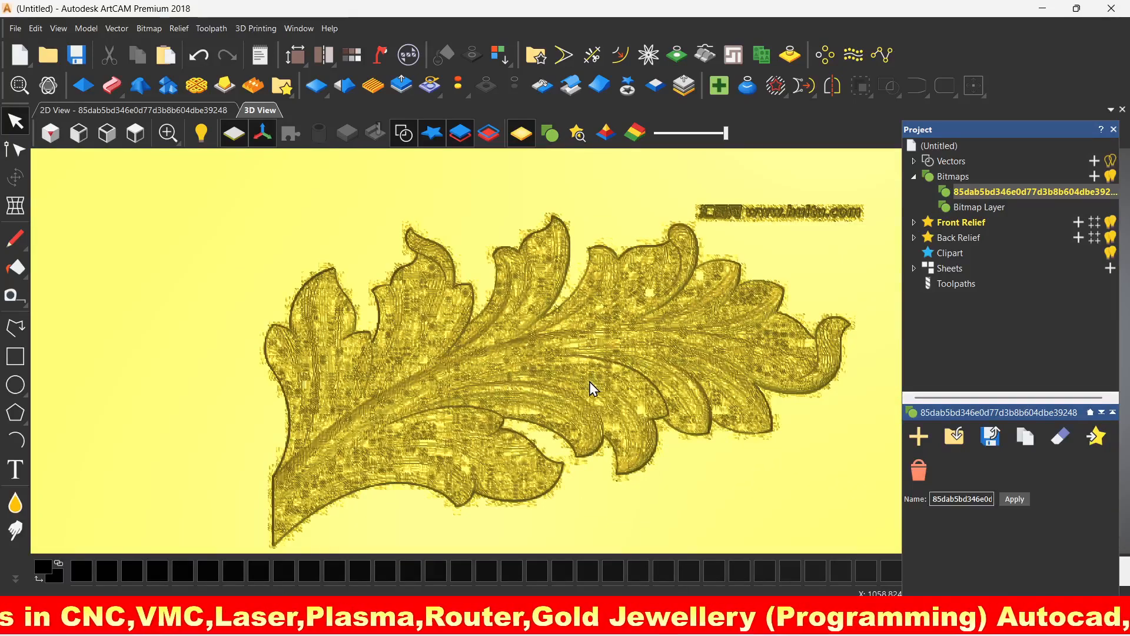
Step: Smooth the whole relief layer with a smooth strength of 36%
{"action": "left_click", "coordinate": [351, 94]}
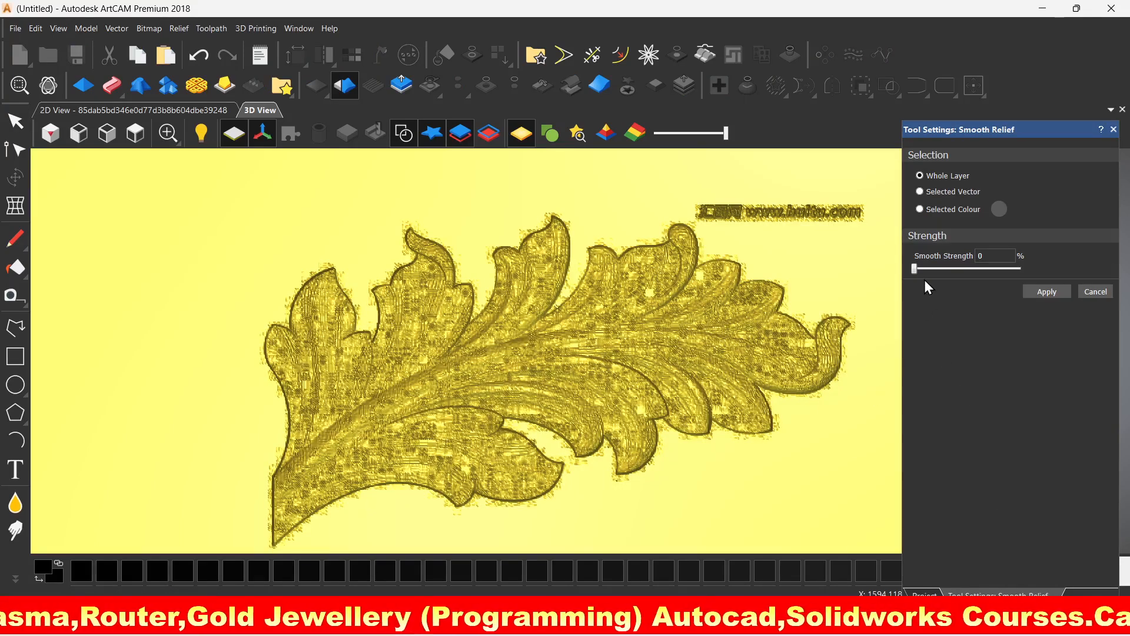
{"action": "left_click", "coordinate": [925, 272]}
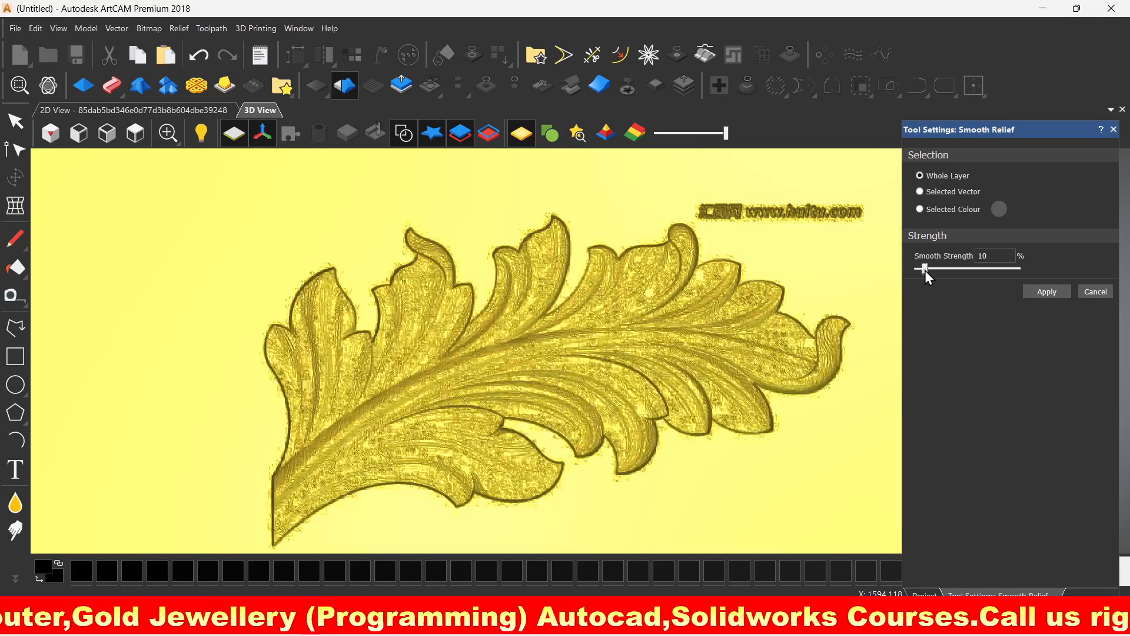
{"action": "left_click_drag", "start_coordinate": [925, 270], "coordinate": [946, 267]}
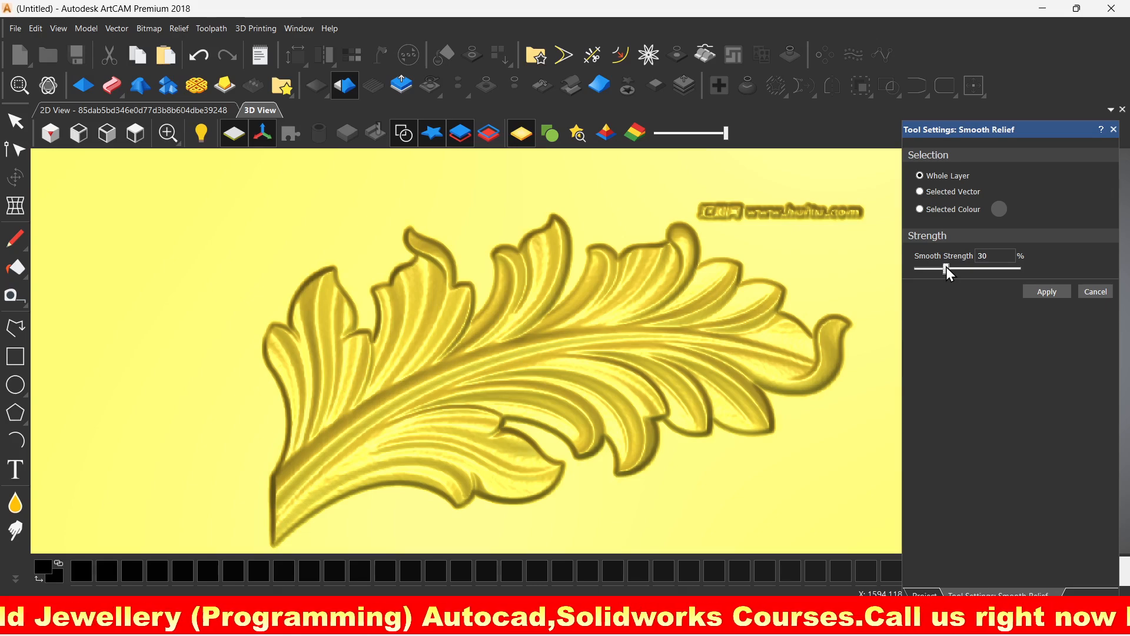
{"action": "scroll", "coordinate": [651, 366], "scroll_direction": "up", "scroll_amount": 2}
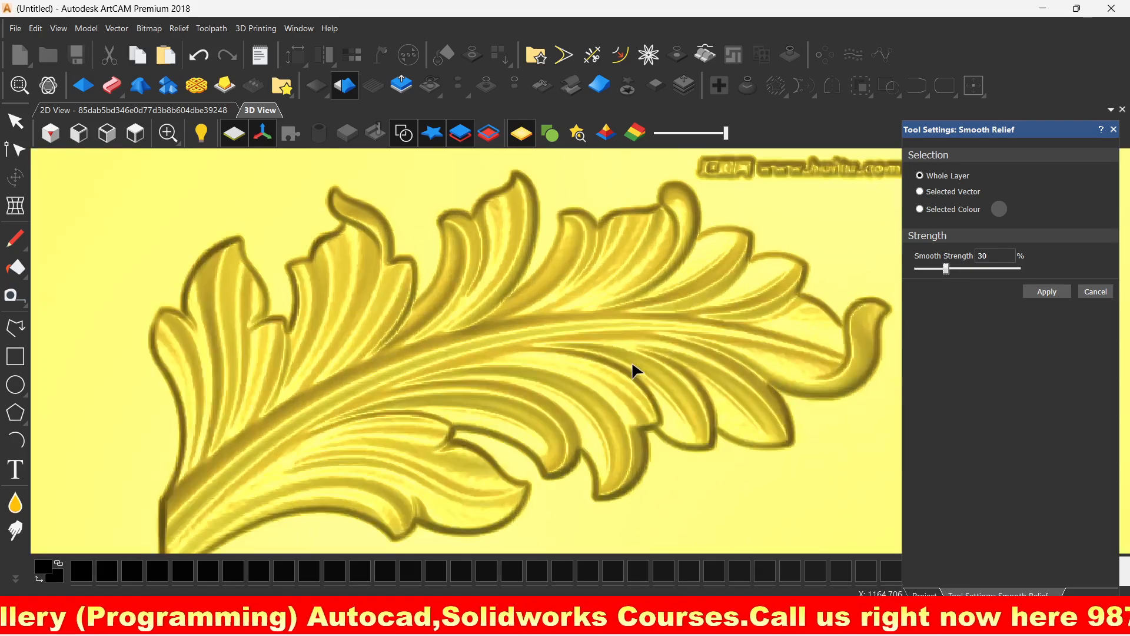
{"action": "scroll", "coordinate": [632, 365], "scroll_direction": "down", "scroll_amount": 1}
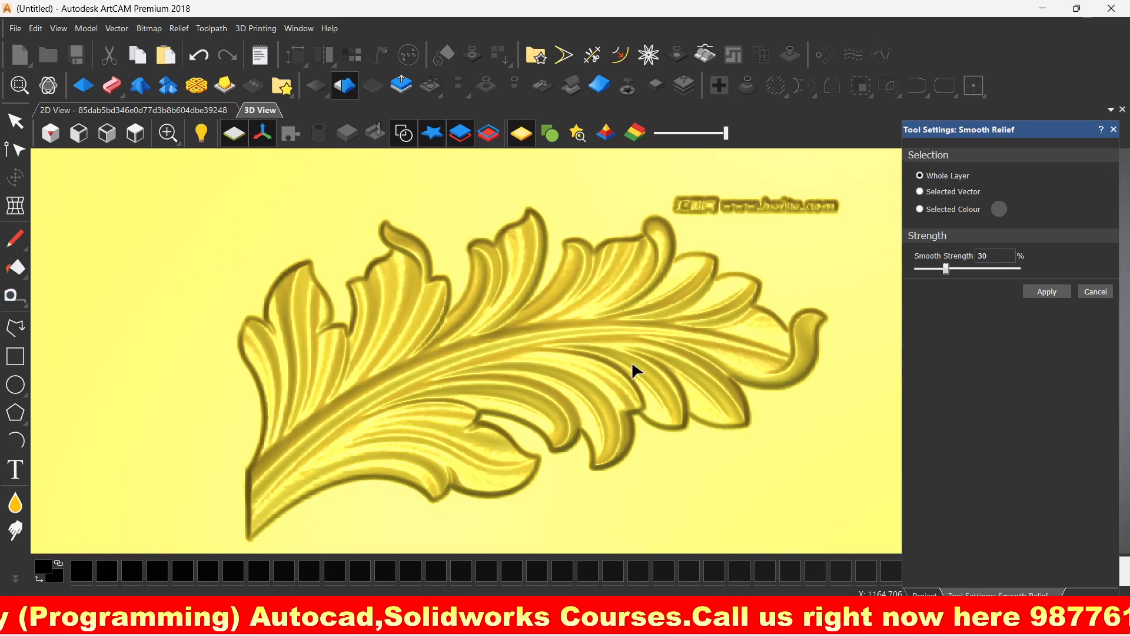
{"action": "left_click", "coordinate": [953, 269]}
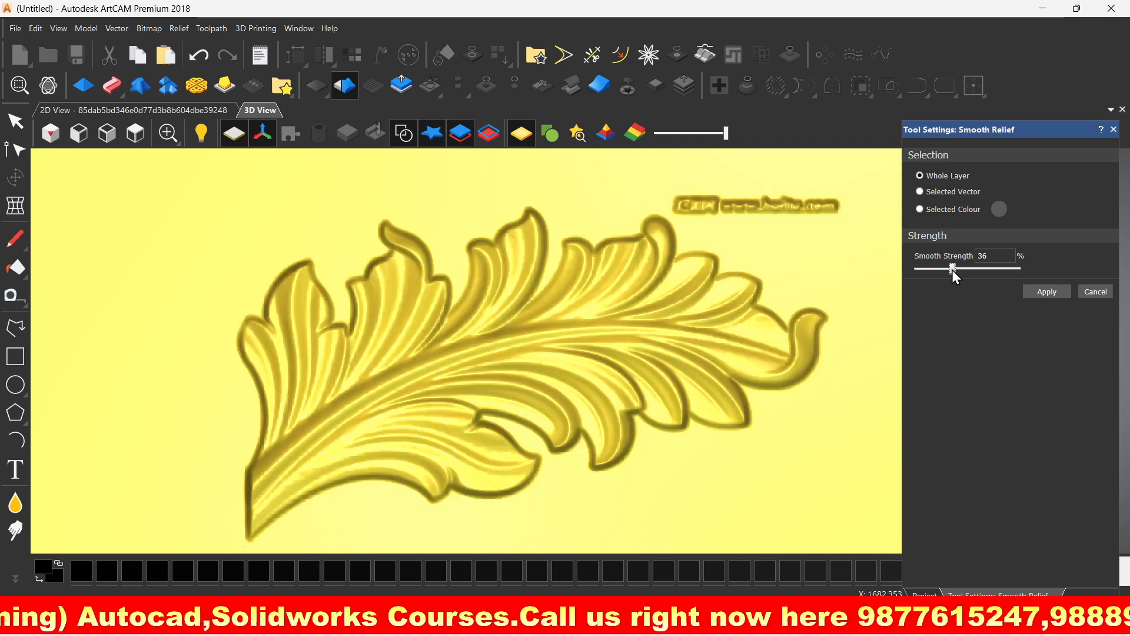
{"action": "left_click", "coordinate": [1046, 292]}
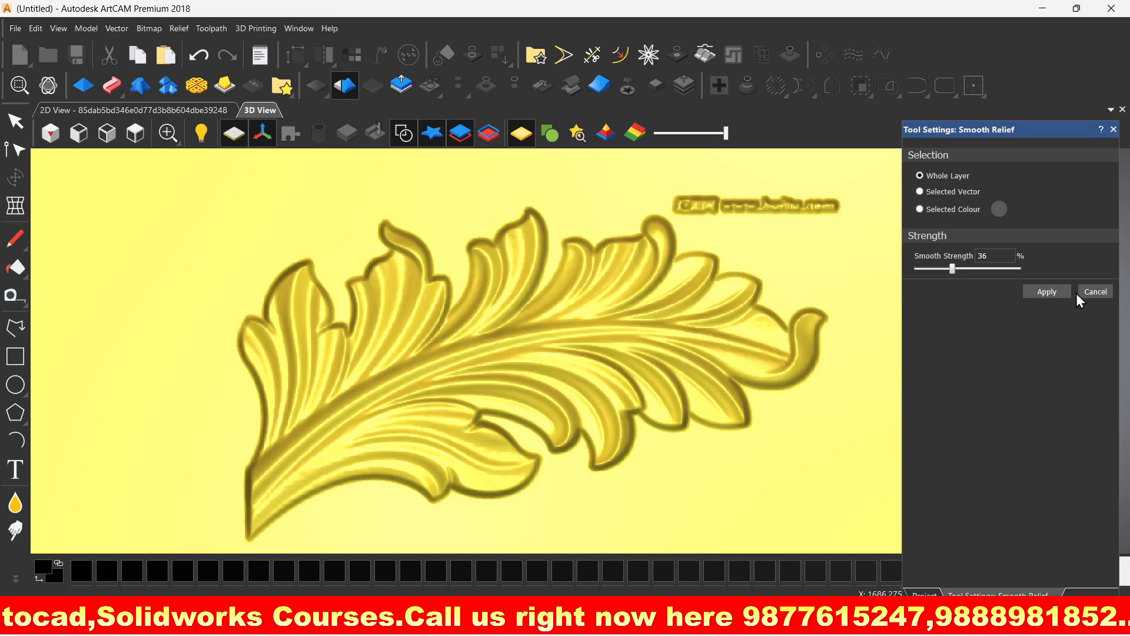
{"action": "left_click", "coordinate": [1097, 291]}
Step: Examine the smoothed leaf relief from isometric and low angles, checking its surface and the raised watermark text
{"action": "scroll", "coordinate": [613, 365], "scroll_direction": "down", "scroll_amount": 4}
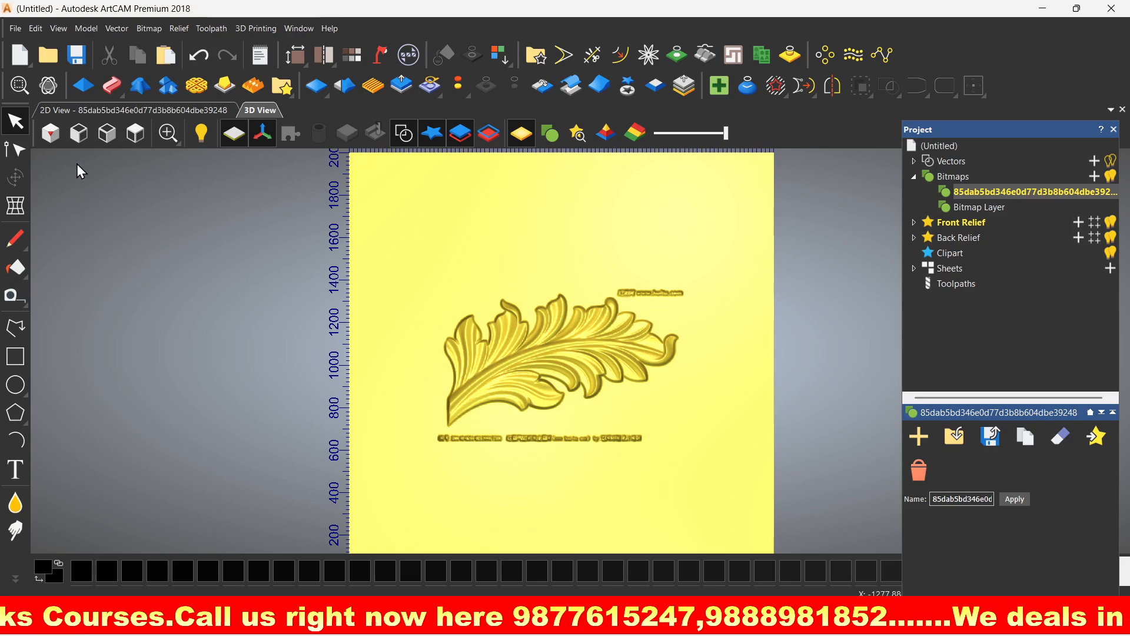
{"action": "left_click", "coordinate": [51, 135]}
{"action": "scroll", "coordinate": [613, 354], "scroll_direction": "up", "scroll_amount": 5}
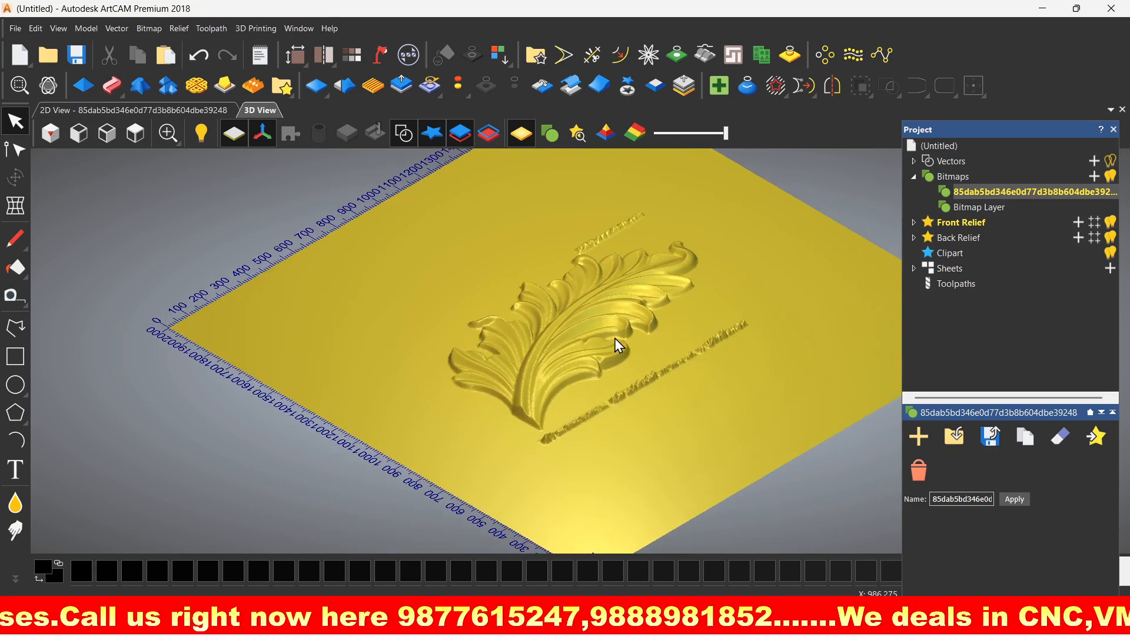
{"action": "left_click_drag", "start_coordinate": [610, 410], "coordinate": [533, 360]}
{"action": "scroll", "coordinate": [654, 327], "scroll_direction": "up", "scroll_amount": 3}
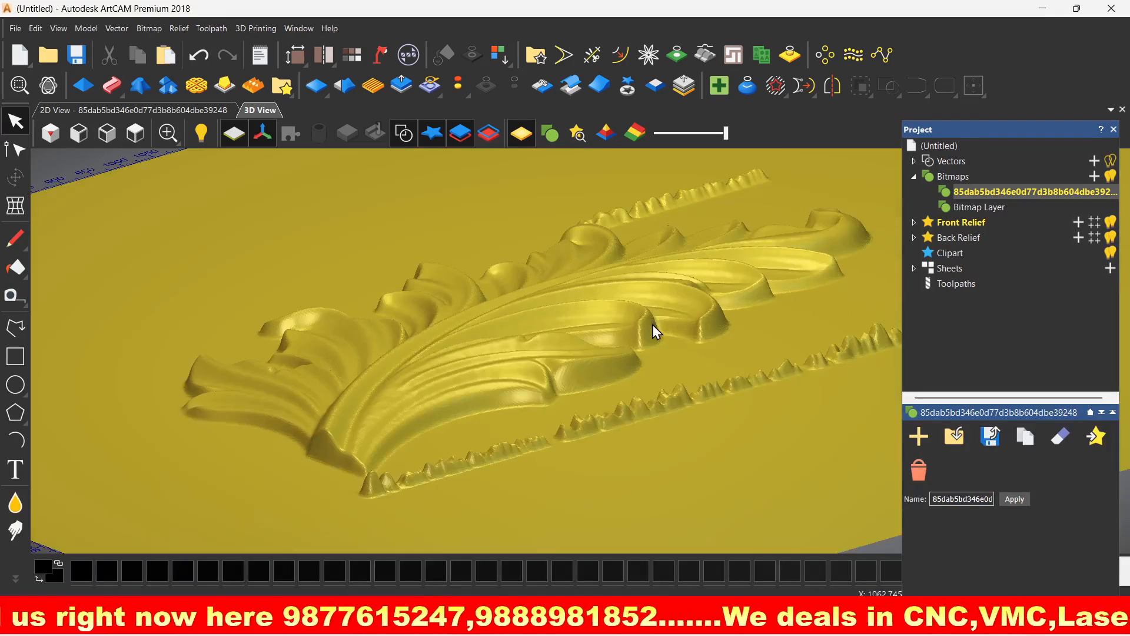
{"action": "scroll", "coordinate": [652, 330], "scroll_direction": "down", "scroll_amount": 5}
{"action": "scroll", "coordinate": [616, 321], "scroll_direction": "up", "scroll_amount": 7}
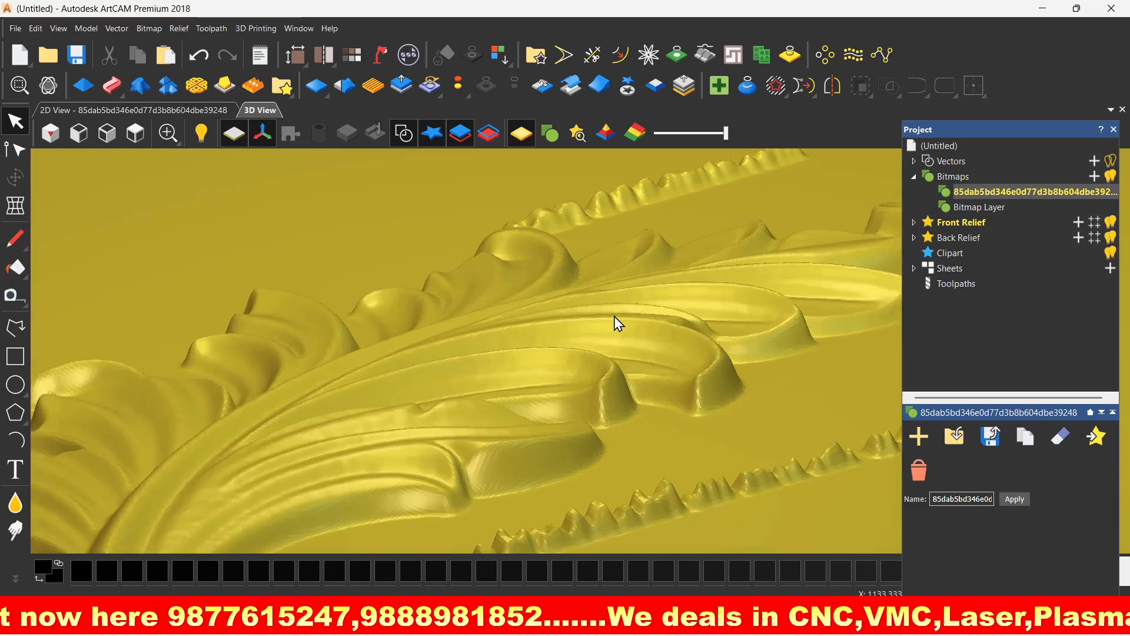
{"action": "scroll", "coordinate": [617, 322], "scroll_direction": "down", "scroll_amount": 3}
{"action": "left_click_drag", "start_coordinate": [585, 351], "coordinate": [549, 444]}
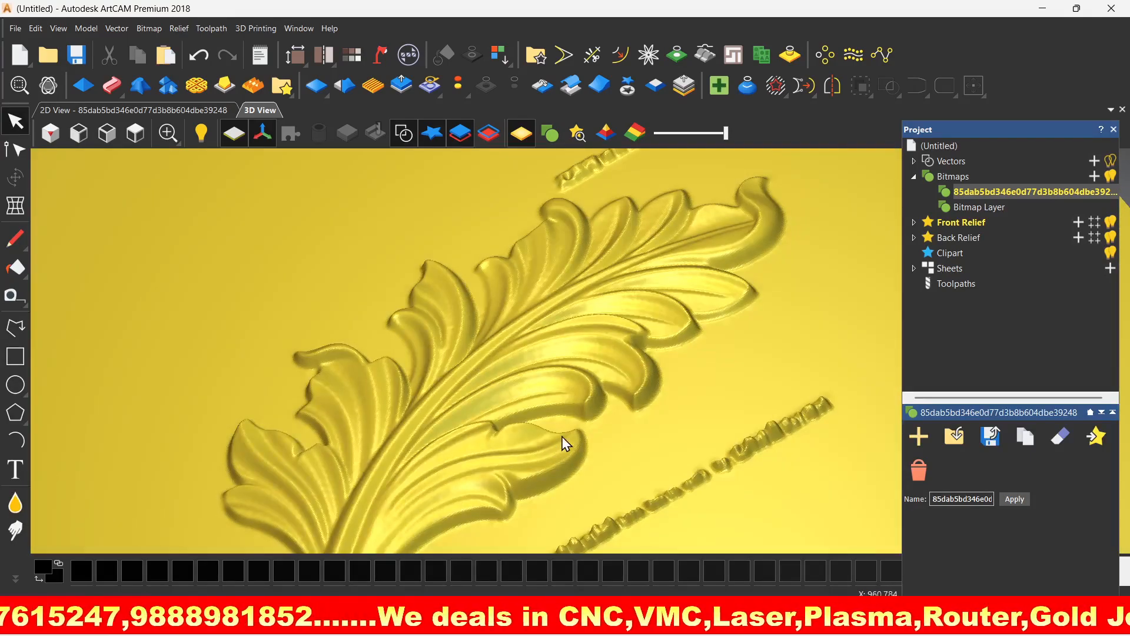
Step: Draw a rectangle around the raised watermark text above the leaf in top view and reset the relief inside it
{"action": "left_click", "coordinate": [136, 133]}
{"action": "scroll", "coordinate": [620, 304], "scroll_direction": "up", "scroll_amount": 3}
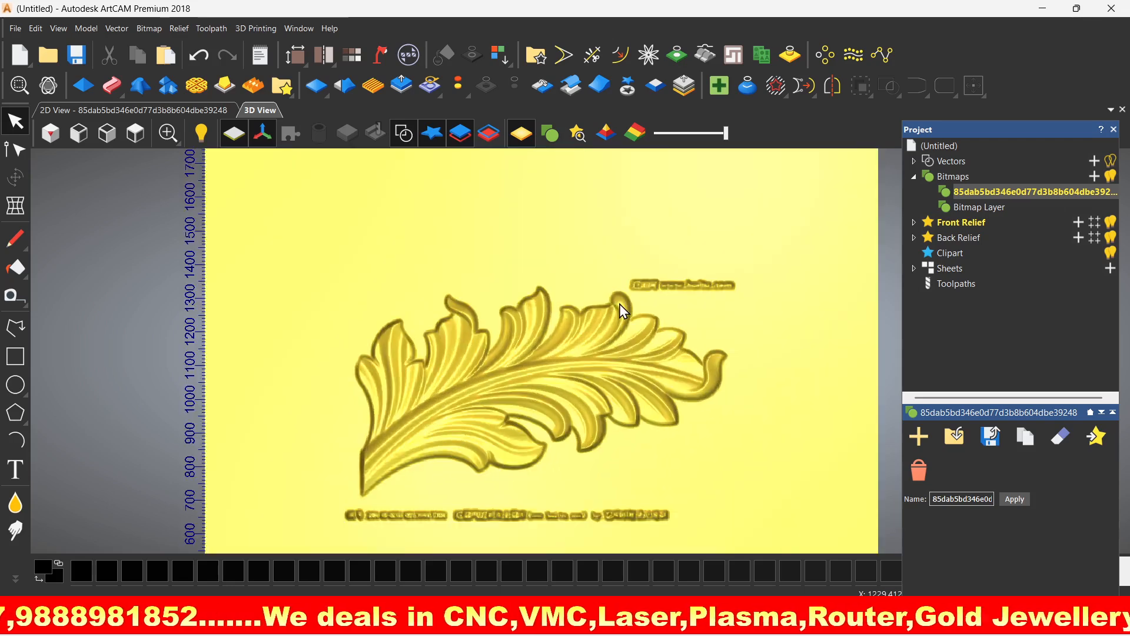
{"action": "scroll", "coordinate": [719, 286], "scroll_direction": "up", "scroll_amount": 2}
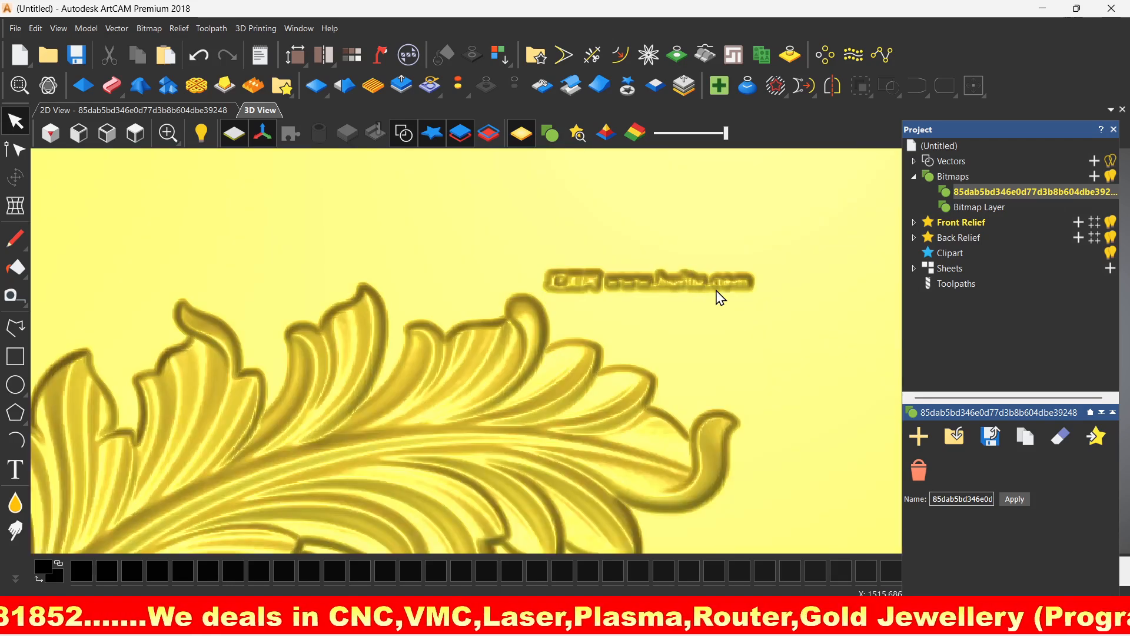
{"action": "scroll", "coordinate": [719, 294], "scroll_direction": "up", "scroll_amount": 2}
{"action": "scroll", "coordinate": [719, 295], "scroll_direction": "down", "scroll_amount": 2}
{"action": "scroll", "coordinate": [717, 298], "scroll_direction": "down", "scroll_amount": 2}
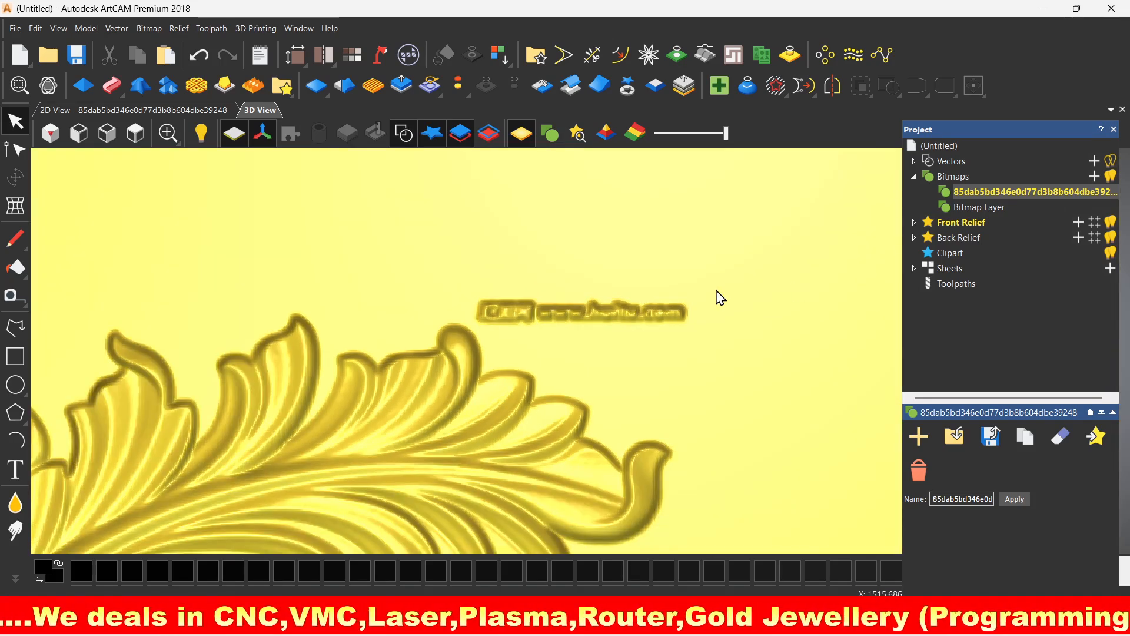
{"action": "left_click", "coordinate": [15, 356]}
{"action": "scroll", "coordinate": [498, 336], "scroll_direction": "up", "scroll_amount": 2}
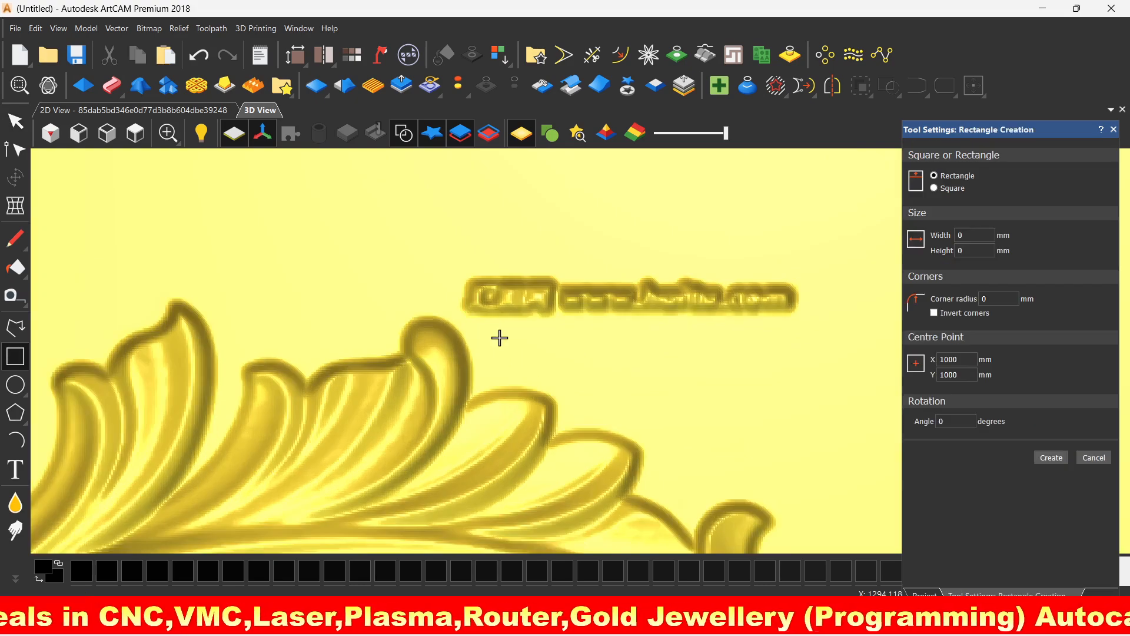
{"action": "left_click_drag", "start_coordinate": [458, 256], "coordinate": [823, 323]}
{"action": "key", "text": "Escape"}
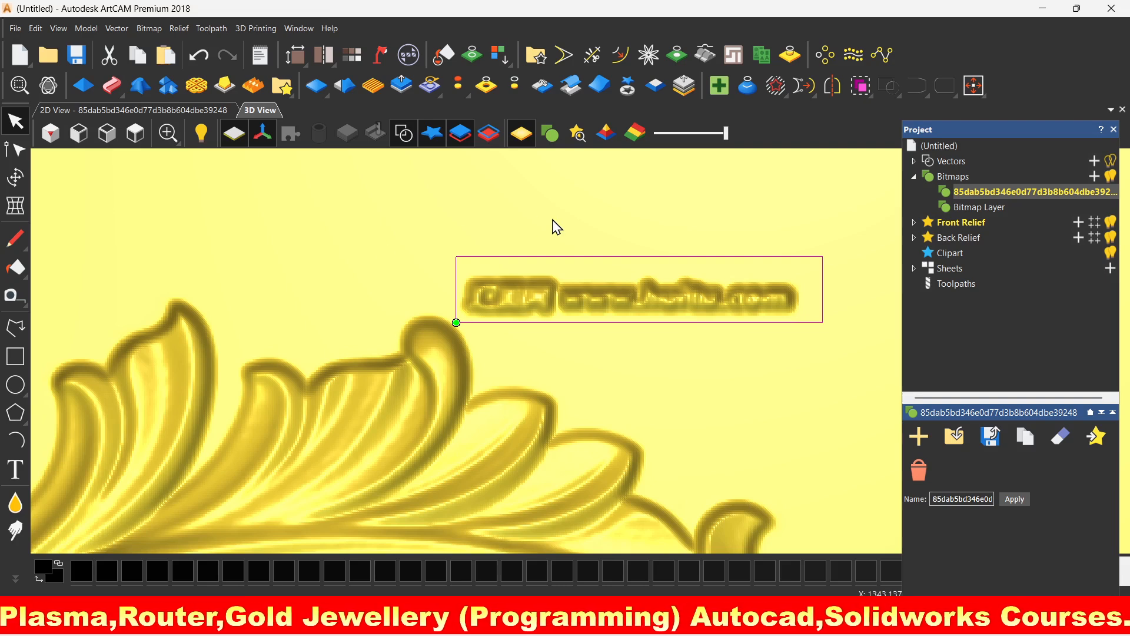
{"action": "left_click", "coordinate": [492, 90]}
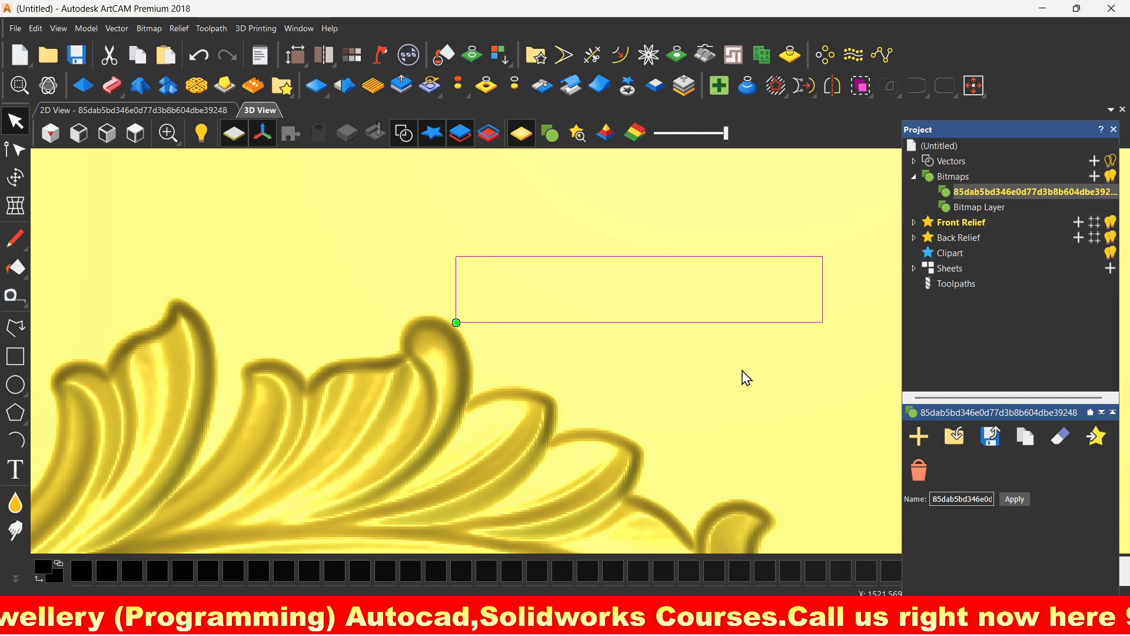
Step: Delete the used rectangle and draw a new one around the raised watermark text below the leaf
{"action": "key", "text": "Delete"}
{"action": "scroll", "coordinate": [676, 266], "scroll_direction": "down", "scroll_amount": 3}
{"action": "scroll", "coordinate": [676, 266], "scroll_direction": "down", "scroll_amount": 3}
{"action": "scroll", "coordinate": [590, 429], "scroll_direction": "down", "scroll_amount": 2}
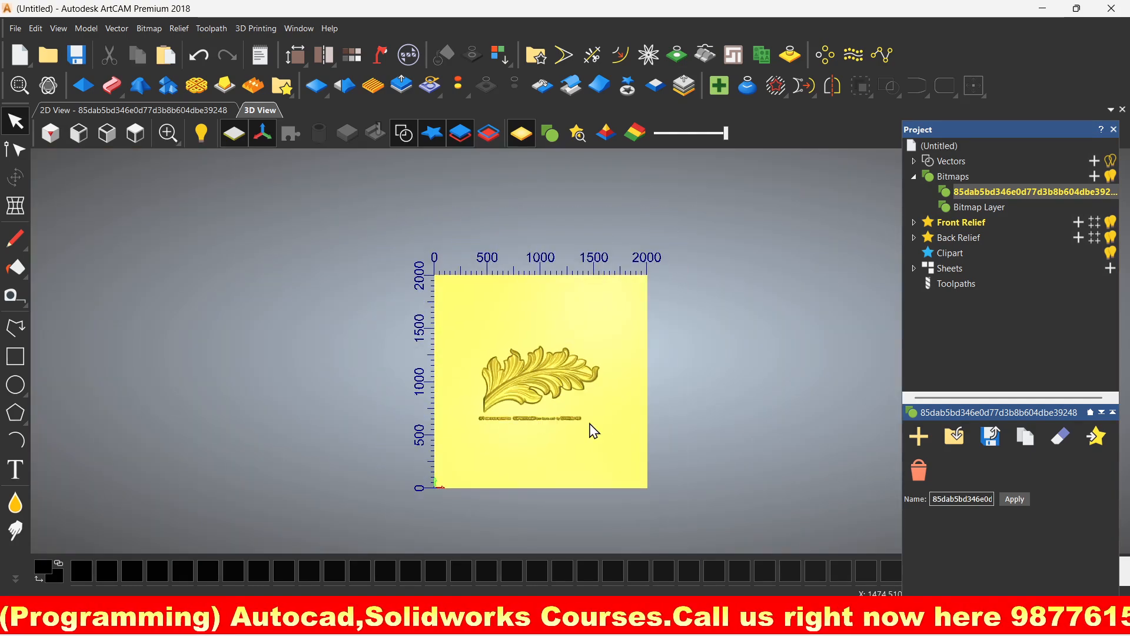
{"action": "scroll", "coordinate": [505, 391], "scroll_direction": "up", "scroll_amount": 5}
{"action": "left_click", "coordinate": [15, 357]}
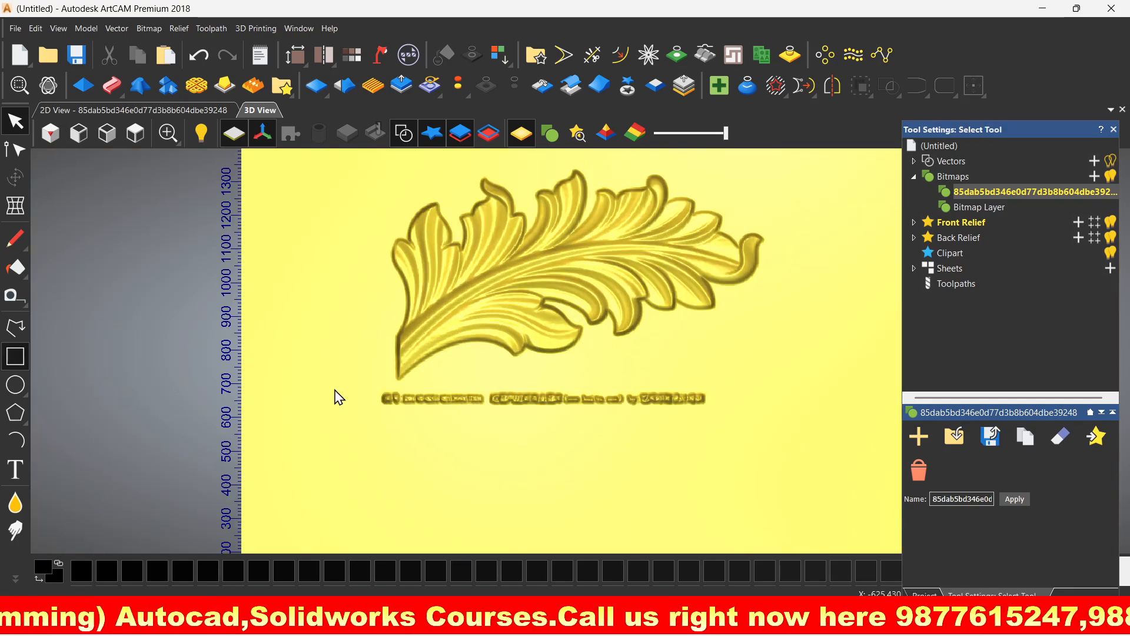
{"action": "left_click_drag", "start_coordinate": [376, 388], "coordinate": [737, 417]}
{"action": "key", "text": "Return"}
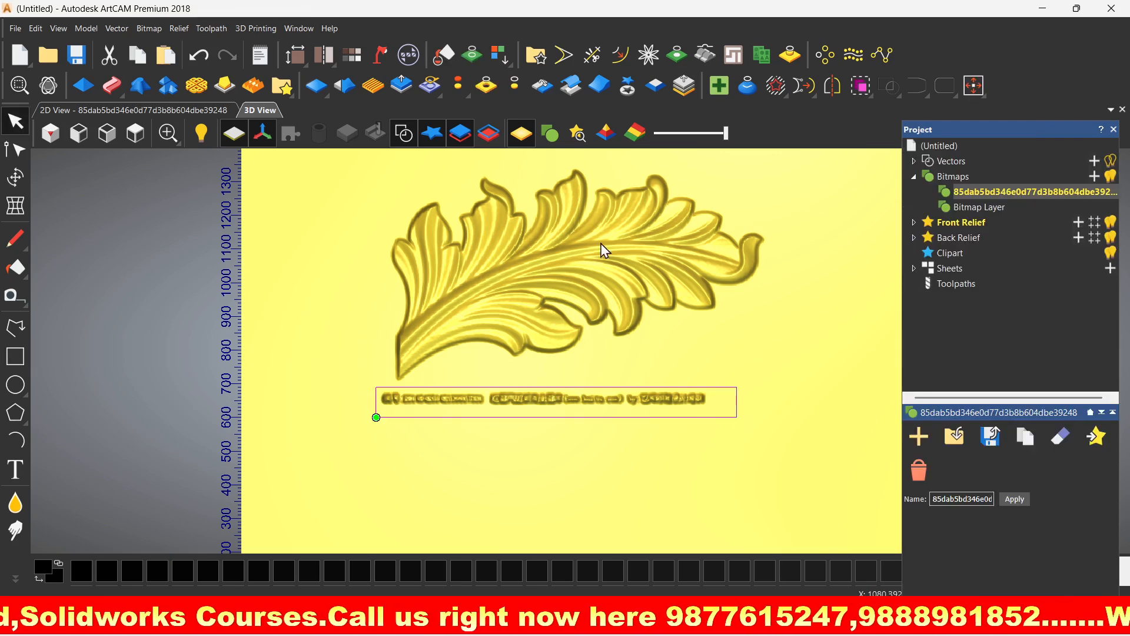
Step: Reset the relief inside the rectangle below the leaf and delete the rectangle
{"action": "left_click", "coordinate": [486, 86]}
{"action": "key", "text": "Delete"}
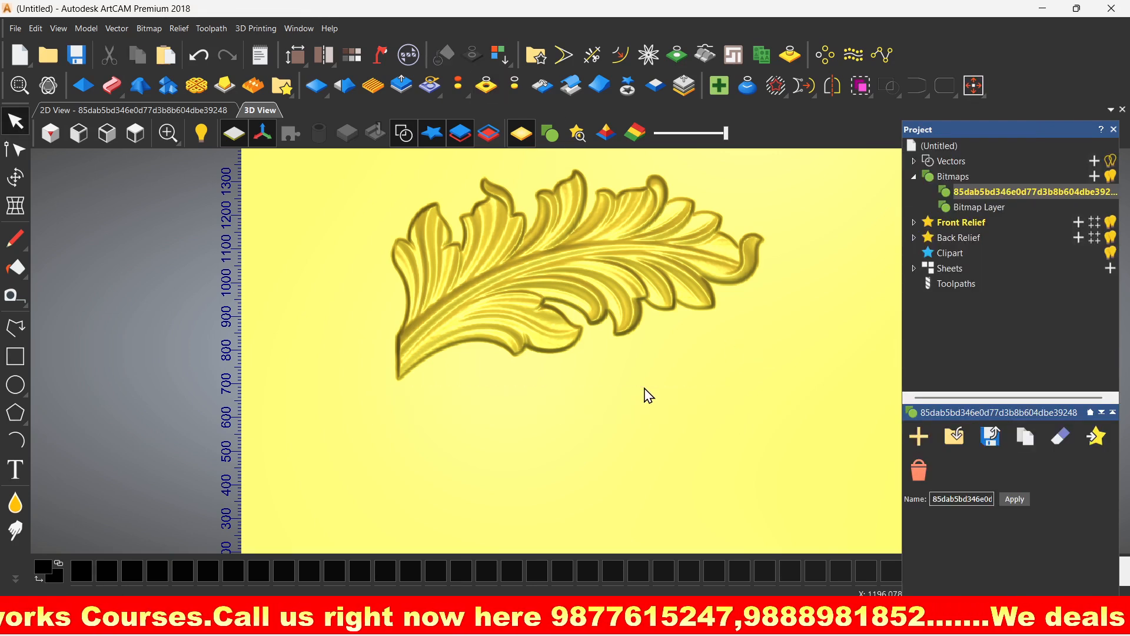
{"action": "scroll", "coordinate": [650, 404], "scroll_direction": "down", "scroll_amount": 2}
{"action": "scroll", "coordinate": [601, 254], "scroll_direction": "up", "scroll_amount": 3}
{"action": "scroll", "coordinate": [600, 260], "scroll_direction": "down", "scroll_amount": 4}
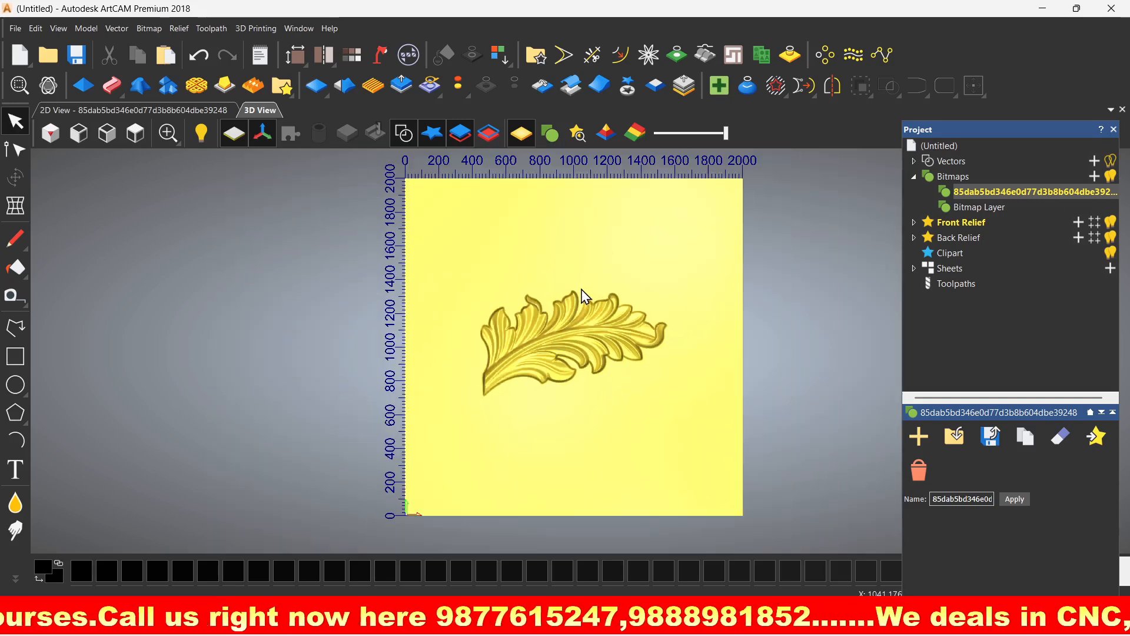
{"action": "scroll", "coordinate": [600, 319], "scroll_direction": "up", "scroll_amount": 2}
{"action": "scroll", "coordinate": [600, 321], "scroll_direction": "down", "scroll_amount": 1}
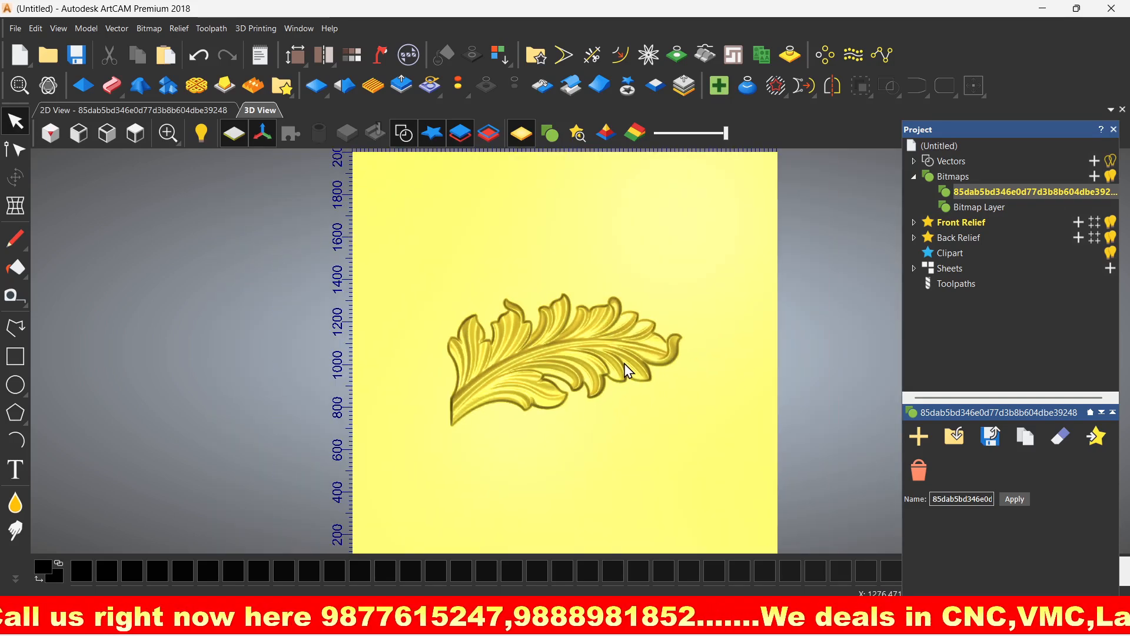
{"action": "scroll", "coordinate": [588, 348], "scroll_direction": "up", "scroll_amount": 2}
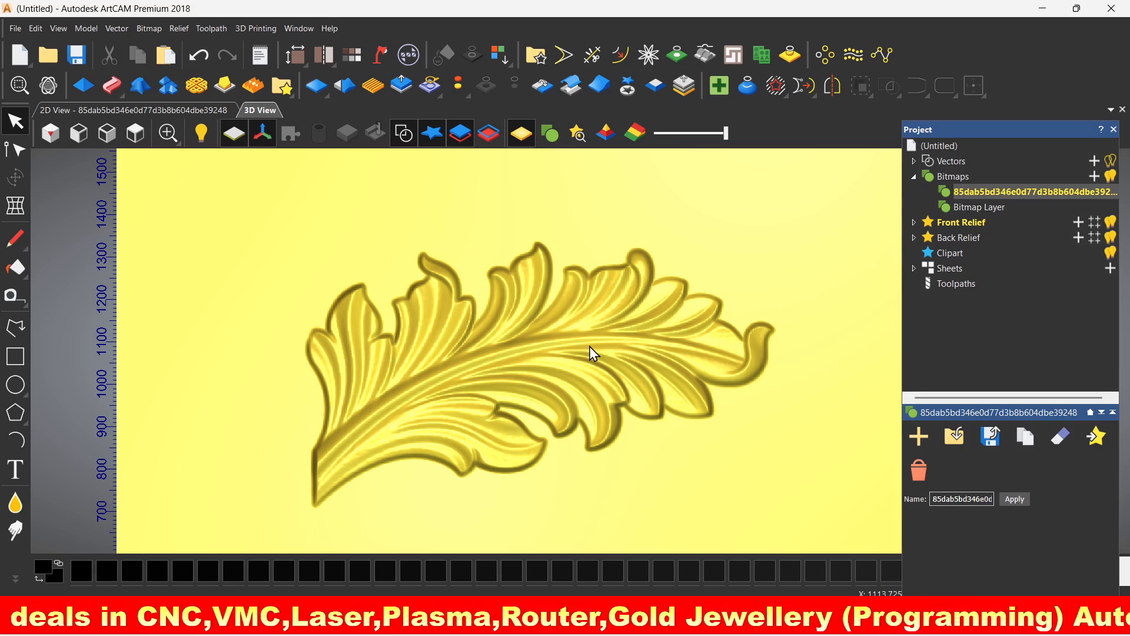
Step: Try creating a boundary from the selected relief layer with a minimum height of 0.3 mm, and undo it
{"action": "left_click", "coordinate": [790, 54]}
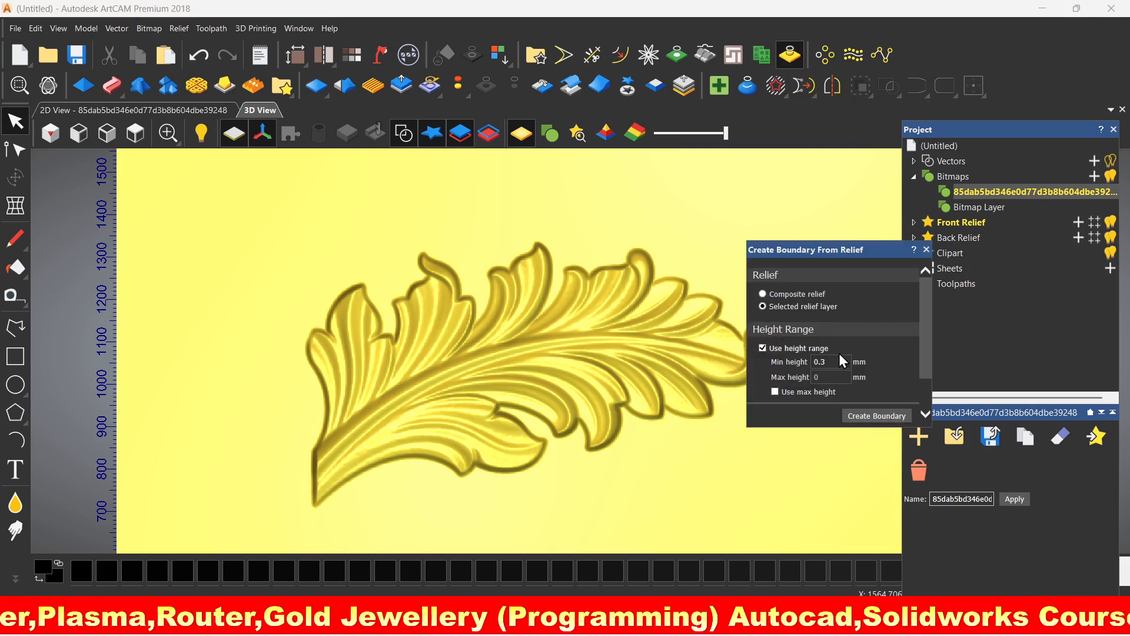
{"action": "left_click", "coordinate": [877, 416]}
{"action": "scroll", "coordinate": [684, 292], "scroll_direction": "up", "scroll_amount": 2}
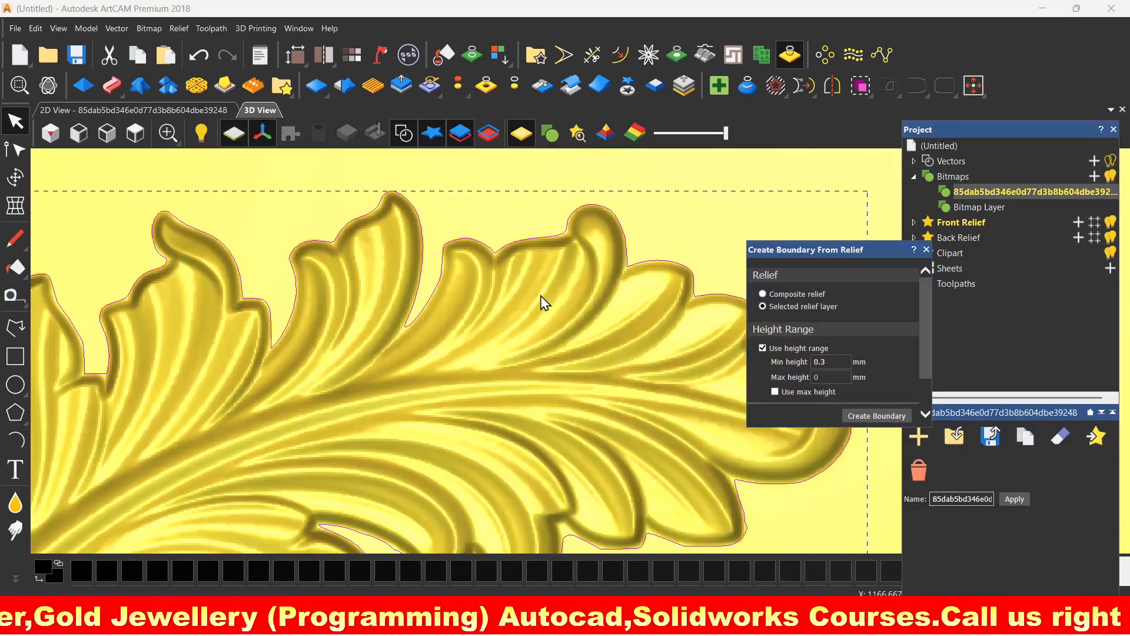
{"action": "scroll", "coordinate": [542, 299], "scroll_direction": "up", "scroll_amount": 2}
{"action": "scroll", "coordinate": [422, 255], "scroll_direction": "down", "scroll_amount": 2}
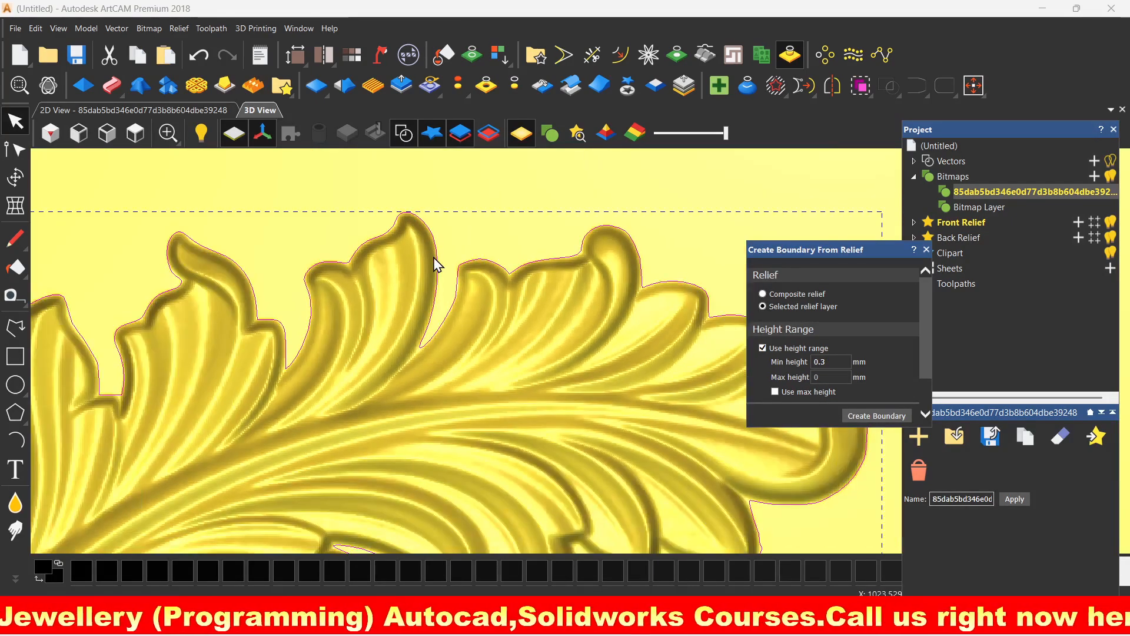
{"action": "key", "text": "ctrl+z"}
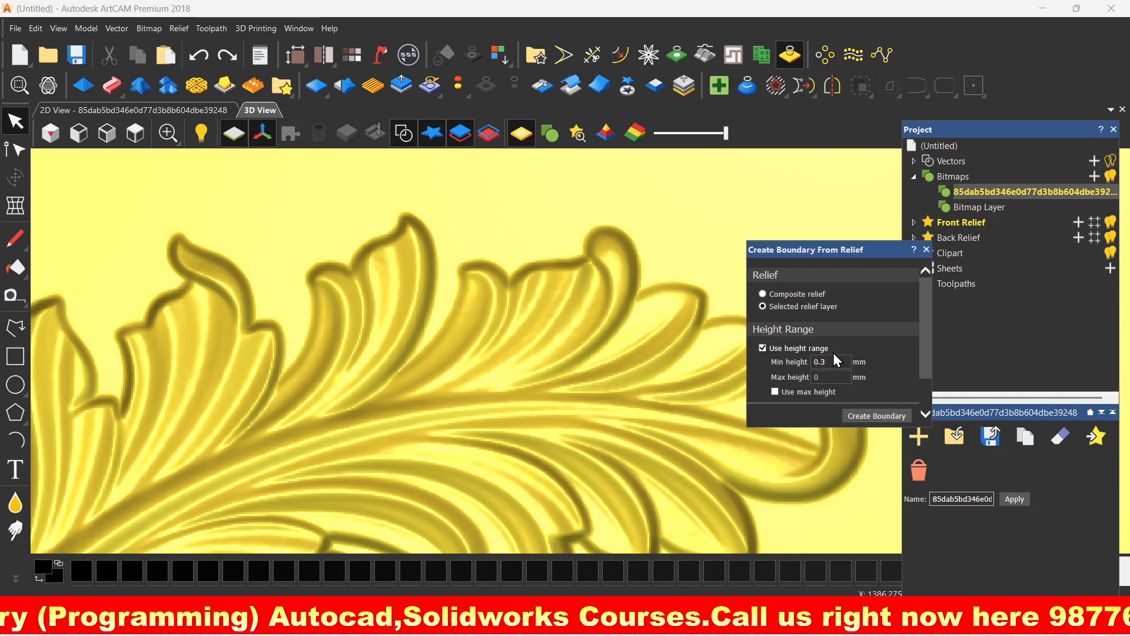
Step: Create a boundary vector around the leaf from the selected relief layer, using a minimum height of 0.4 mm
{"action": "type", "text": "0.4"}
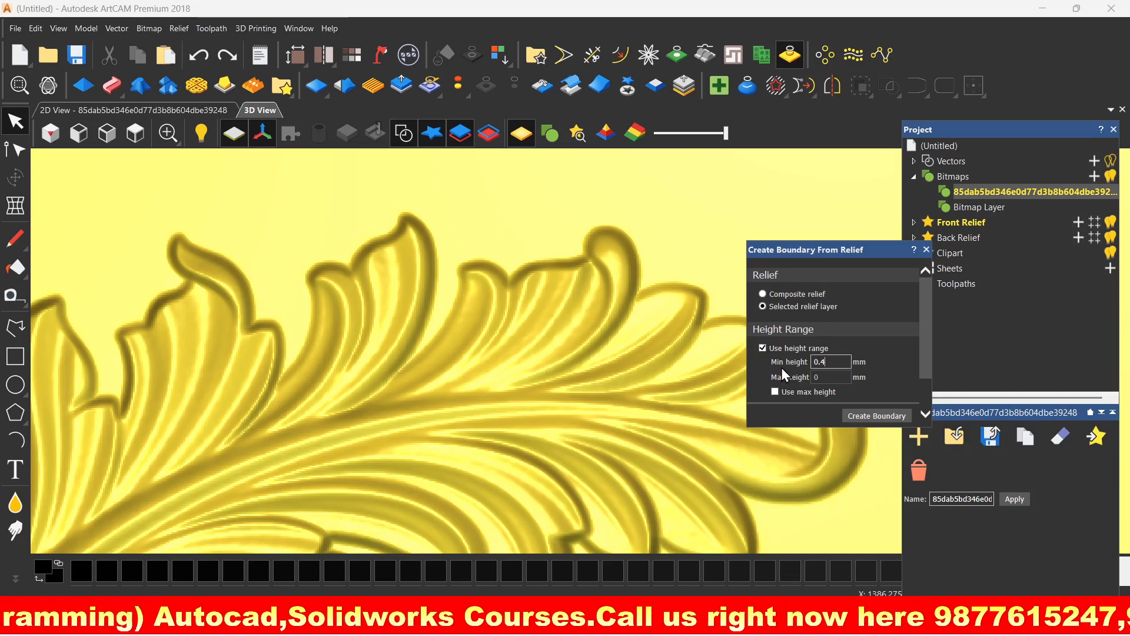
{"action": "scroll", "coordinate": [589, 363], "scroll_direction": "down", "scroll_amount": 2}
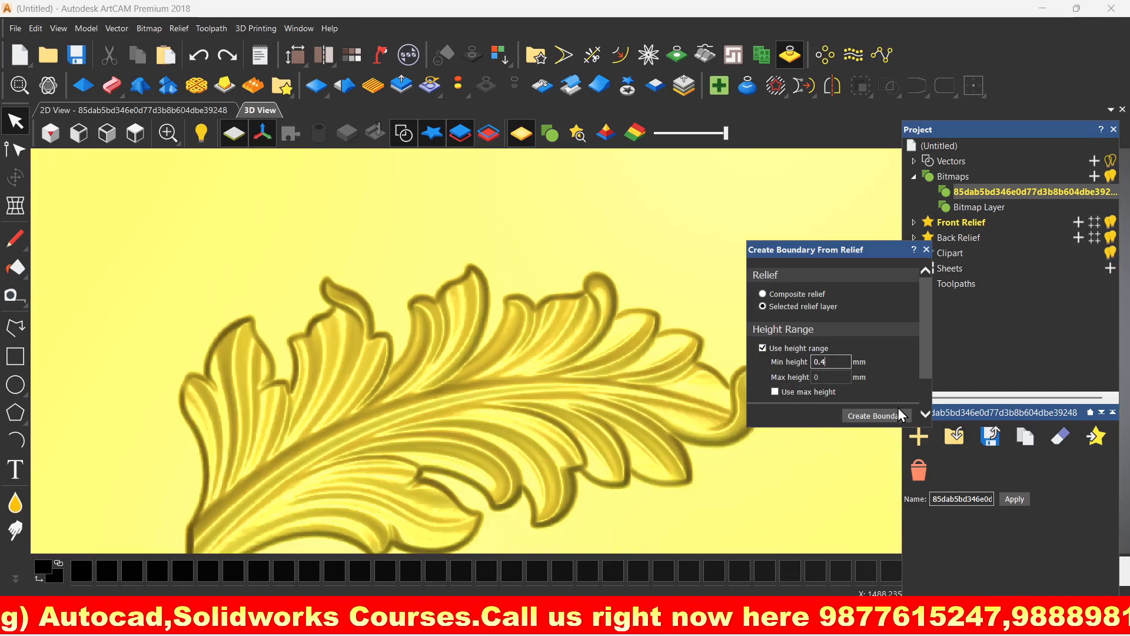
{"action": "left_click", "coordinate": [877, 416]}
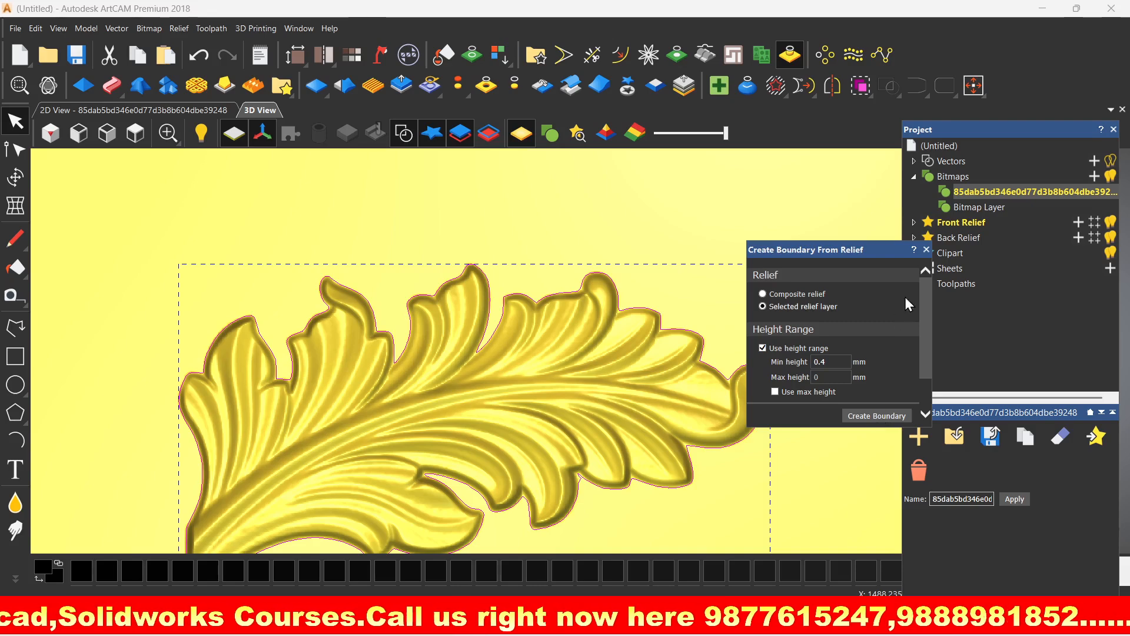
{"action": "left_click", "coordinate": [927, 251]}
Step: Examine how the boundary vector follows the leaf's edge in top view and from isometric angles
{"action": "scroll", "coordinate": [648, 332], "scroll_direction": "down", "scroll_amount": 2}
{"action": "scroll", "coordinate": [479, 366], "scroll_direction": "up", "scroll_amount": 2}
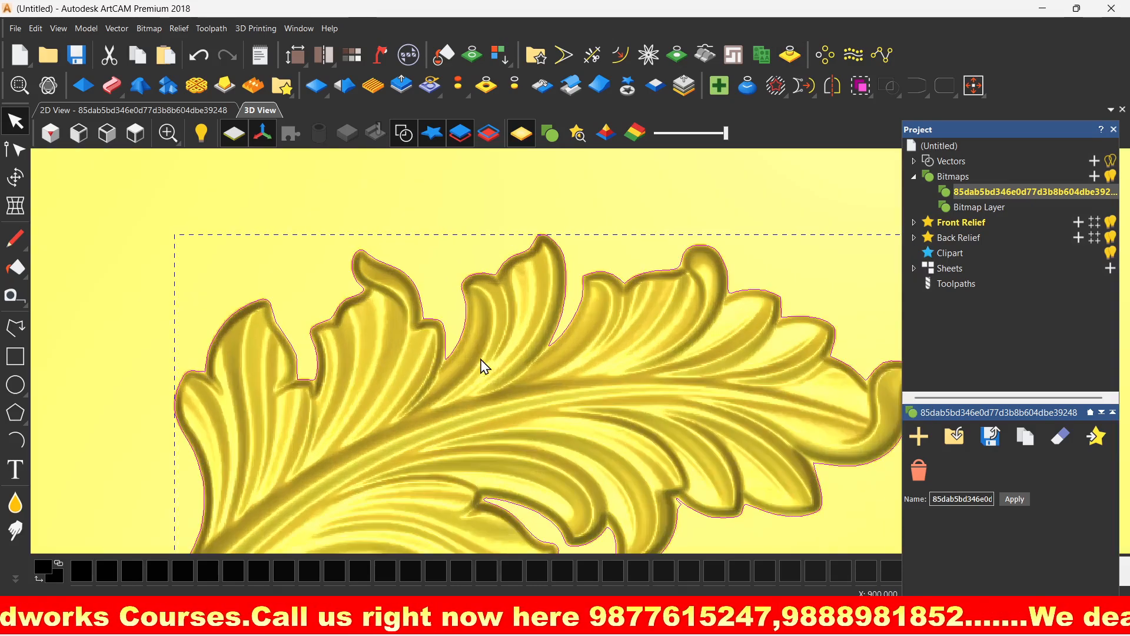
{"action": "scroll", "coordinate": [531, 356], "scroll_direction": "down", "scroll_amount": 2}
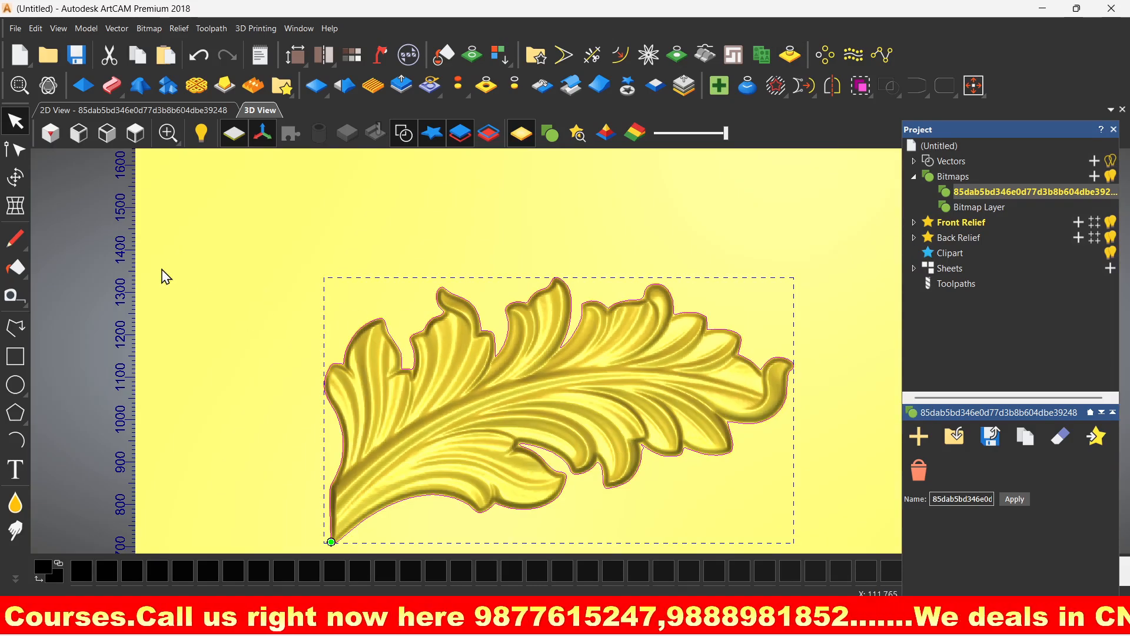
{"action": "left_click", "coordinate": [47, 141]}
{"action": "scroll", "coordinate": [598, 361], "scroll_direction": "up", "scroll_amount": 3}
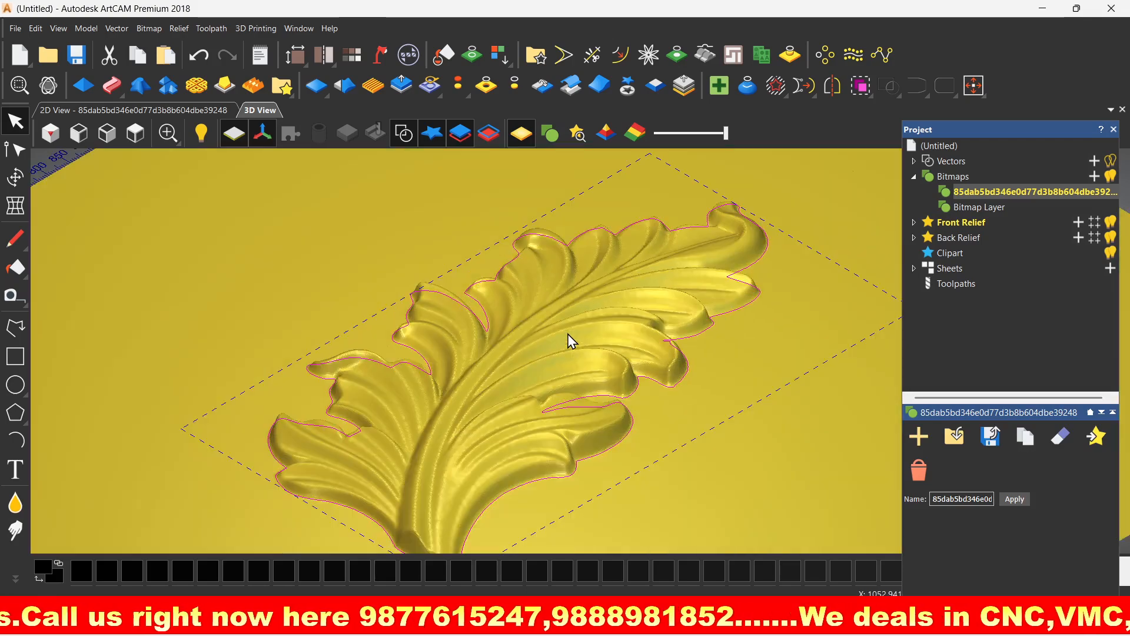
{"action": "scroll", "coordinate": [568, 334], "scroll_direction": "down", "scroll_amount": 1}
{"action": "scroll", "coordinate": [531, 354], "scroll_direction": "up", "scroll_amount": 3}
{"action": "scroll", "coordinate": [434, 361], "scroll_direction": "down", "scroll_amount": 2}
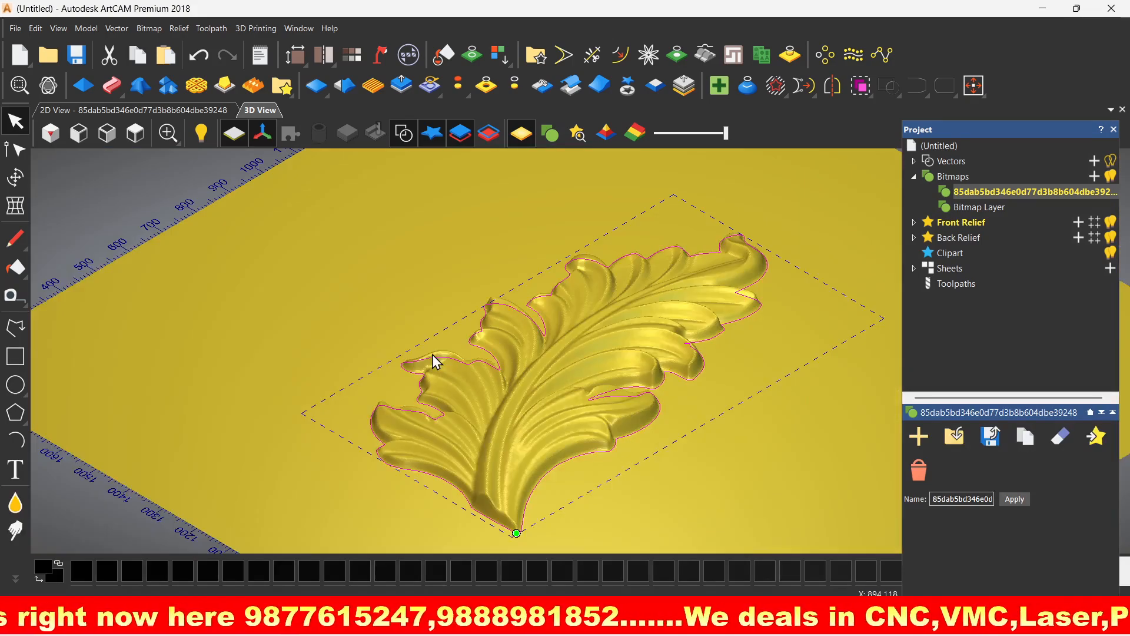
{"action": "scroll", "coordinate": [620, 368], "scroll_direction": "up", "scroll_amount": 1}
{"action": "scroll", "coordinate": [620, 368], "scroll_direction": "down", "scroll_amount": 2}
{"action": "scroll", "coordinate": [618, 366], "scroll_direction": "up", "scroll_amount": 3}
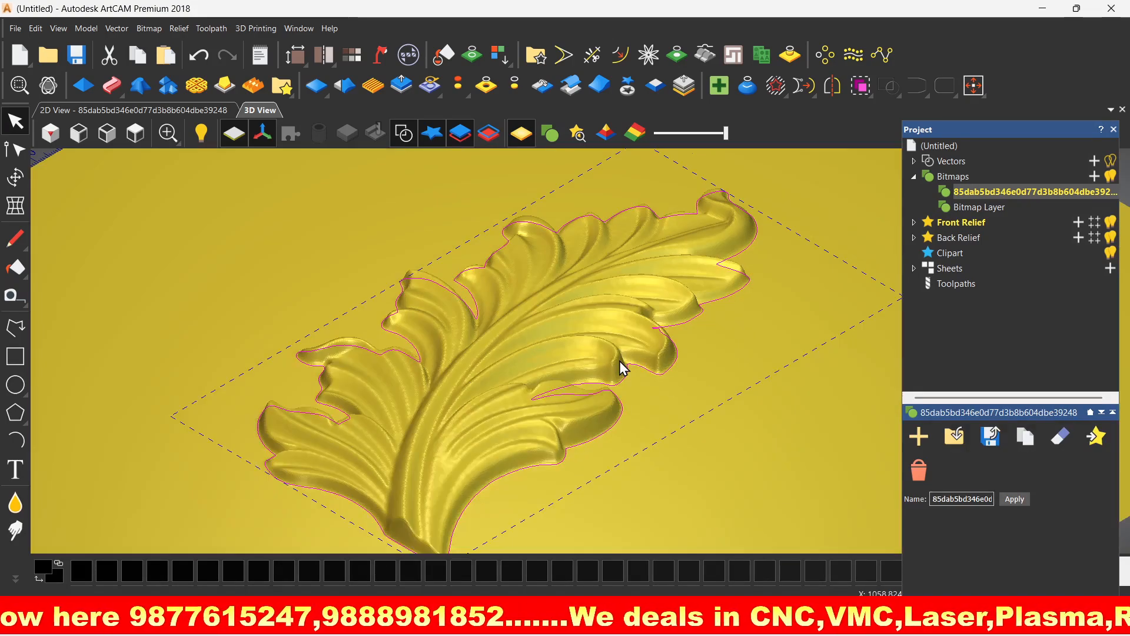
{"action": "scroll", "coordinate": [623, 367], "scroll_direction": "down", "scroll_amount": 3}
{"action": "left_click_drag", "start_coordinate": [646, 323], "coordinate": [682, 366]}
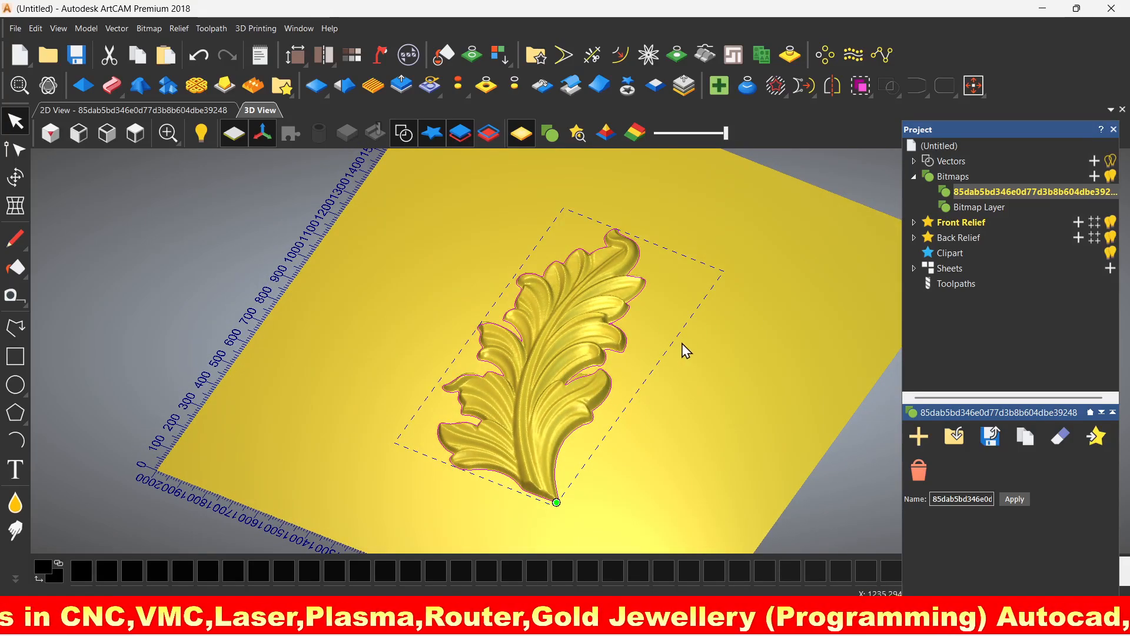
Step: Hide the zero plane to examine the relief left outside the leaf's boundary, and show the plane again
{"action": "left_click", "coordinate": [237, 136]}
{"action": "left_click_drag", "start_coordinate": [673, 263], "coordinate": [642, 392]}
{"action": "scroll", "coordinate": [580, 166], "scroll_direction": "up", "scroll_amount": 5}
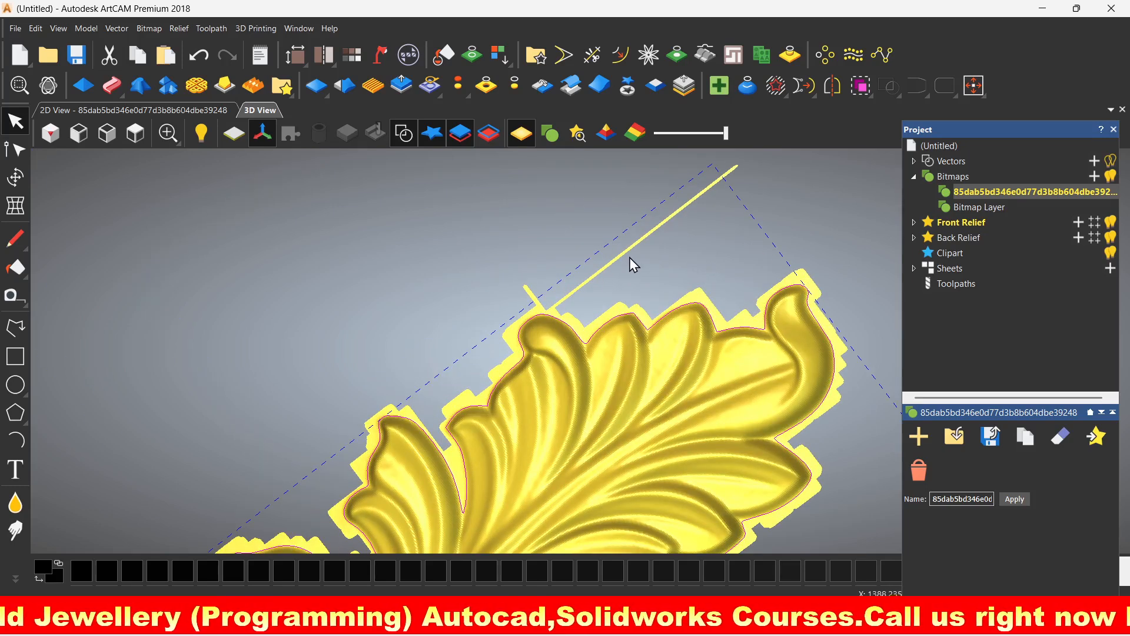
{"action": "scroll", "coordinate": [624, 265], "scroll_direction": "down", "scroll_amount": 5}
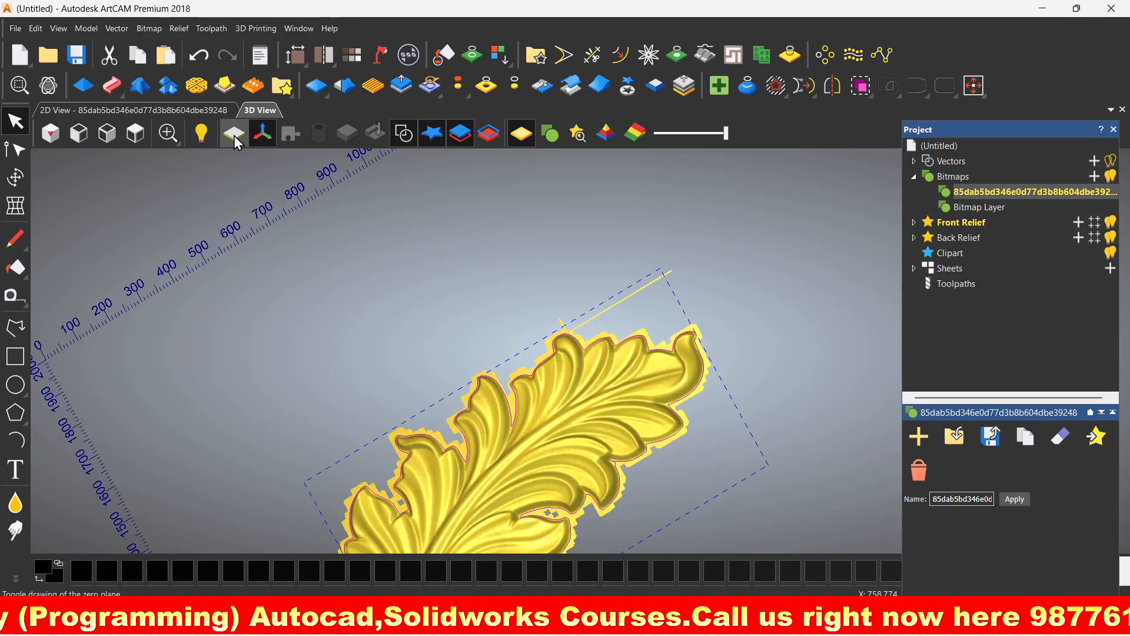
{"action": "left_click", "coordinate": [234, 134]}
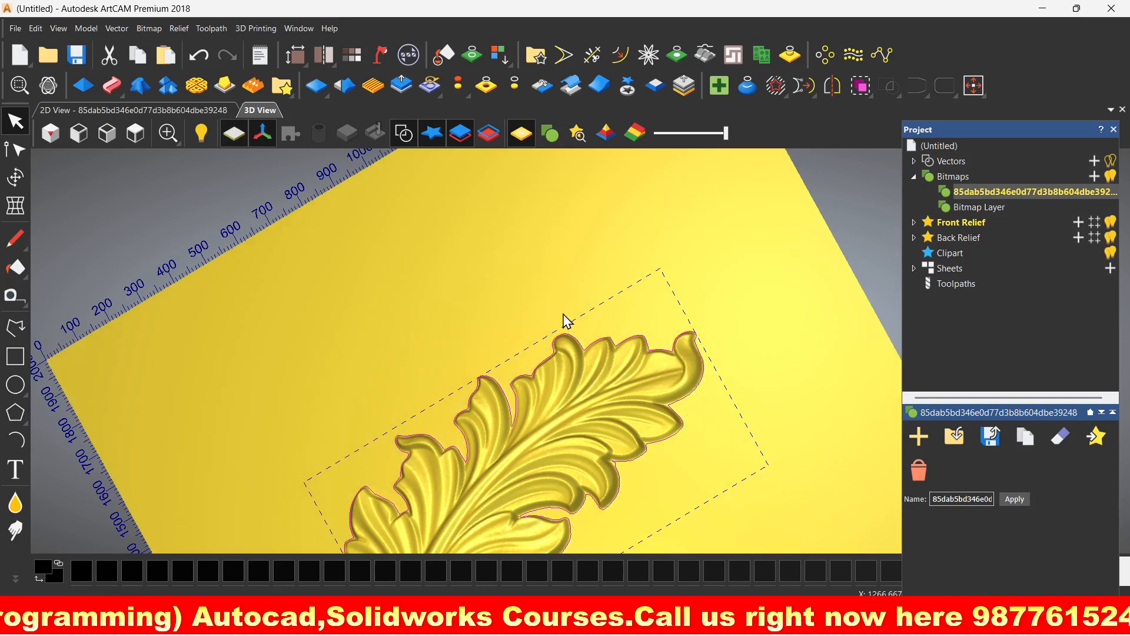
Step: Inspect the leaf relief and its surrounding base from several orbit angles and distances
{"action": "scroll", "coordinate": [567, 321], "scroll_direction": "down", "scroll_amount": 4}
{"action": "middle_click_drag", "start_coordinate": [574, 378], "coordinate": [611, 385]}
{"action": "scroll", "coordinate": [624, 407], "scroll_direction": "up", "scroll_amount": 4}
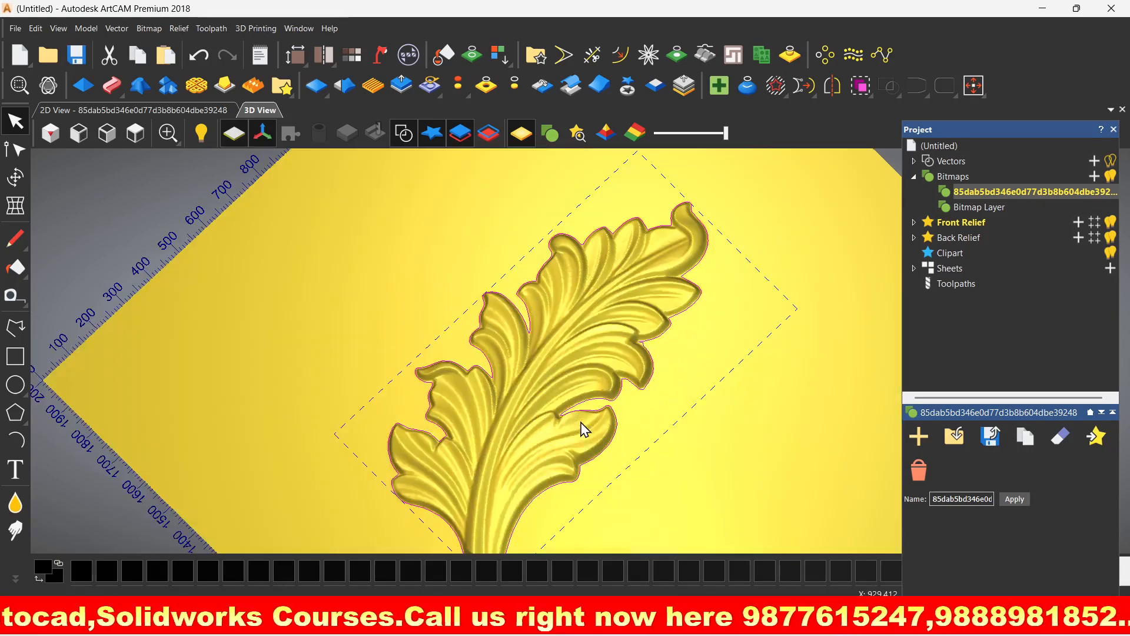
{"action": "scroll", "coordinate": [576, 427], "scroll_direction": "down", "scroll_amount": 2}
{"action": "middle_click_drag", "start_coordinate": [560, 434], "coordinate": [584, 381]}
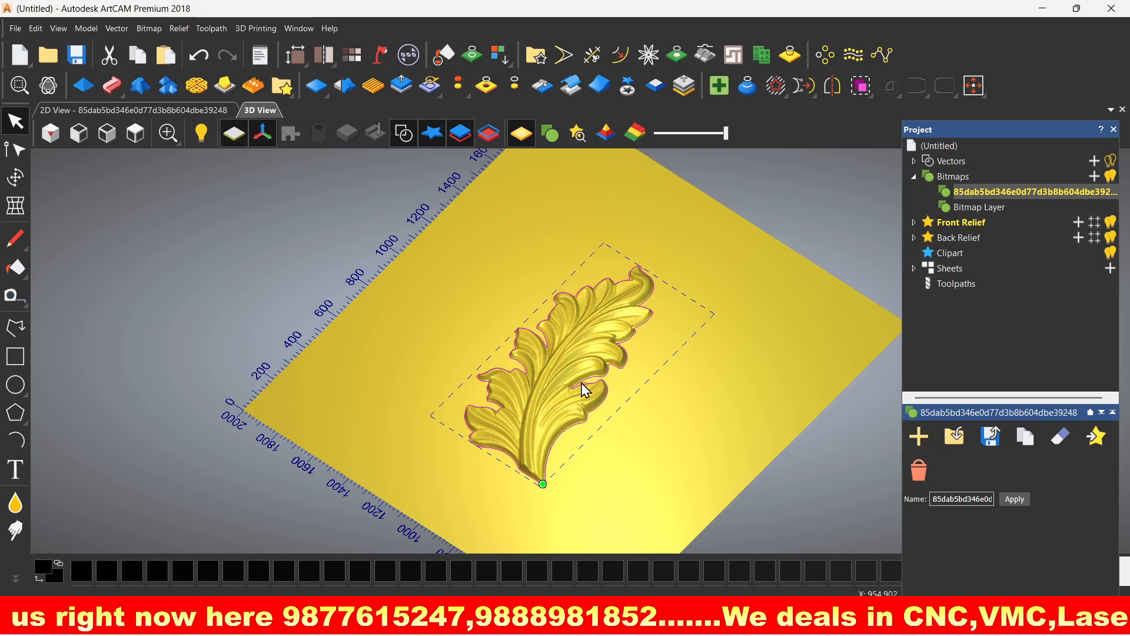
{"action": "scroll", "coordinate": [582, 365], "scroll_direction": "up", "scroll_amount": 5}
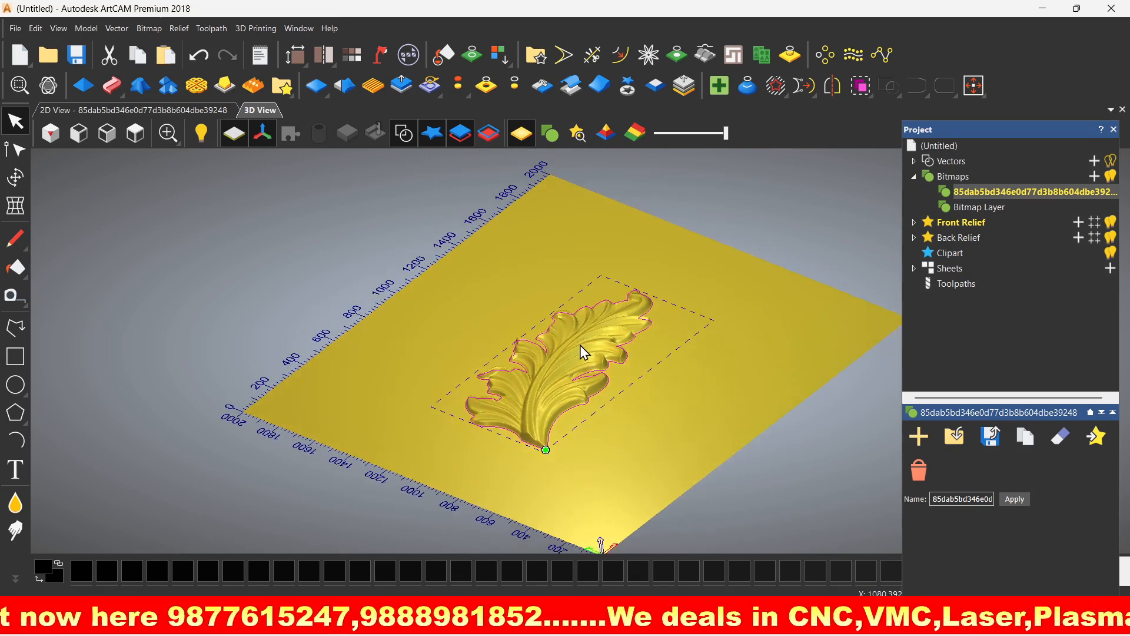